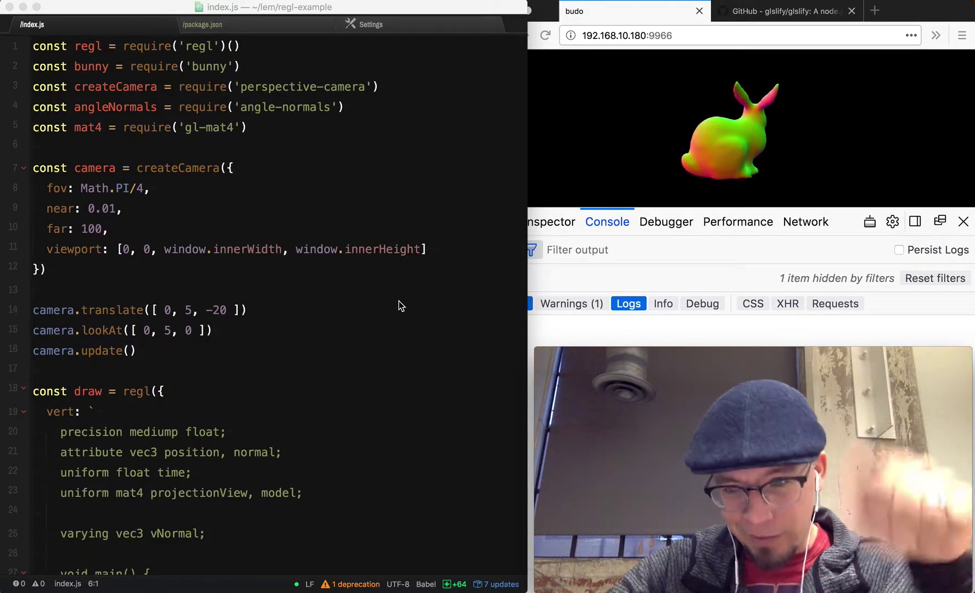
Step: Check the glslify project page in the browser and return to index.js in Atom
left_click(361, 321)
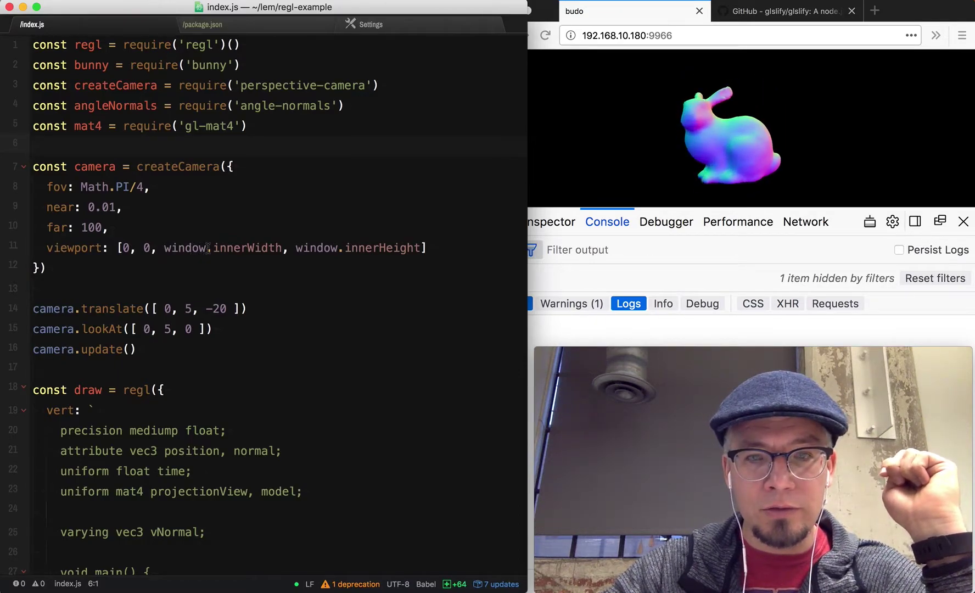
left_click(782, 10)
scroll(743, 138, "up", 5)
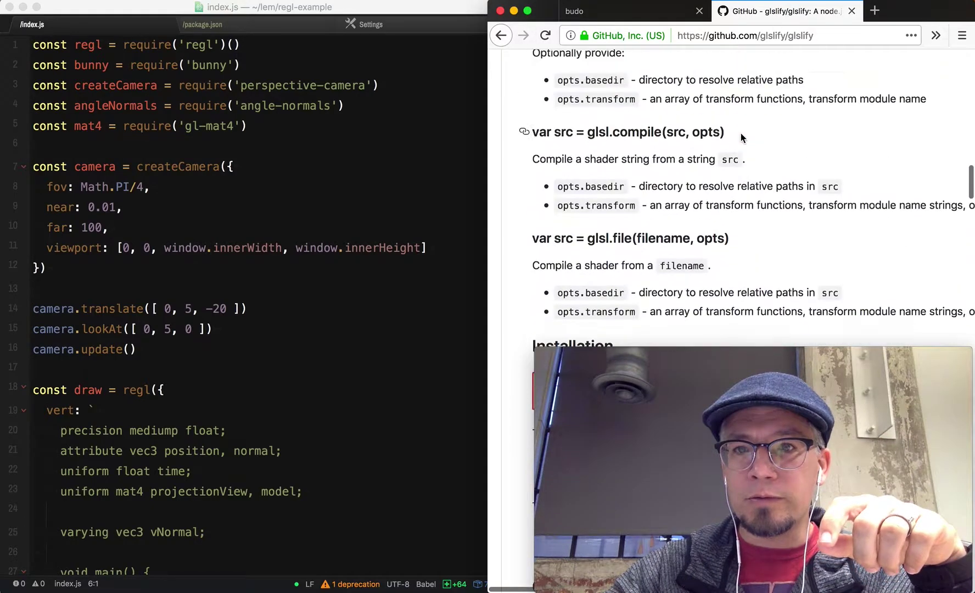
scroll(741, 138, "up", 5)
scroll(740, 138, "up", 5)
scroll(739, 137, "up", 4)
scroll(738, 138, "up", 5)
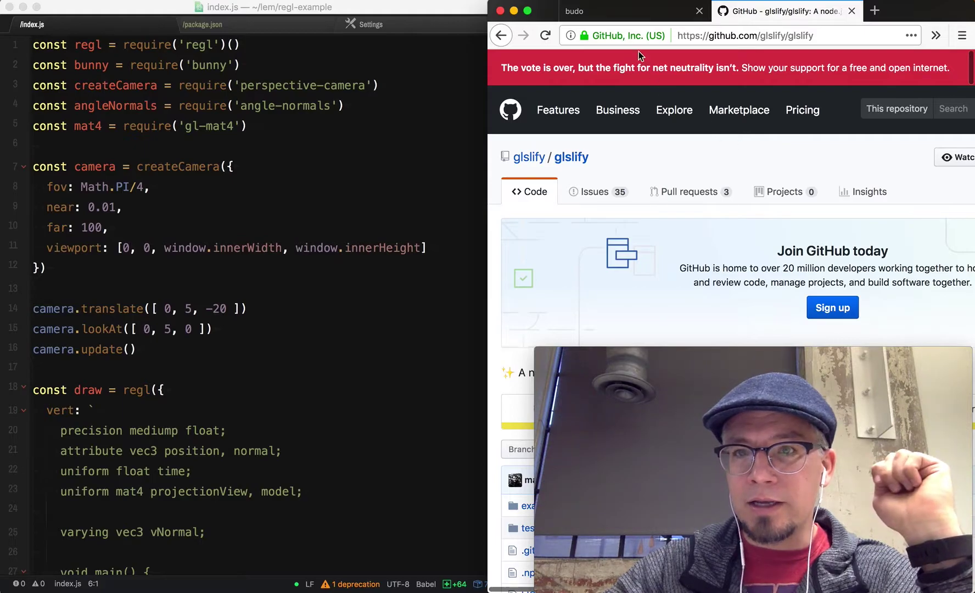
left_click(623, 16)
left_click(247, 248)
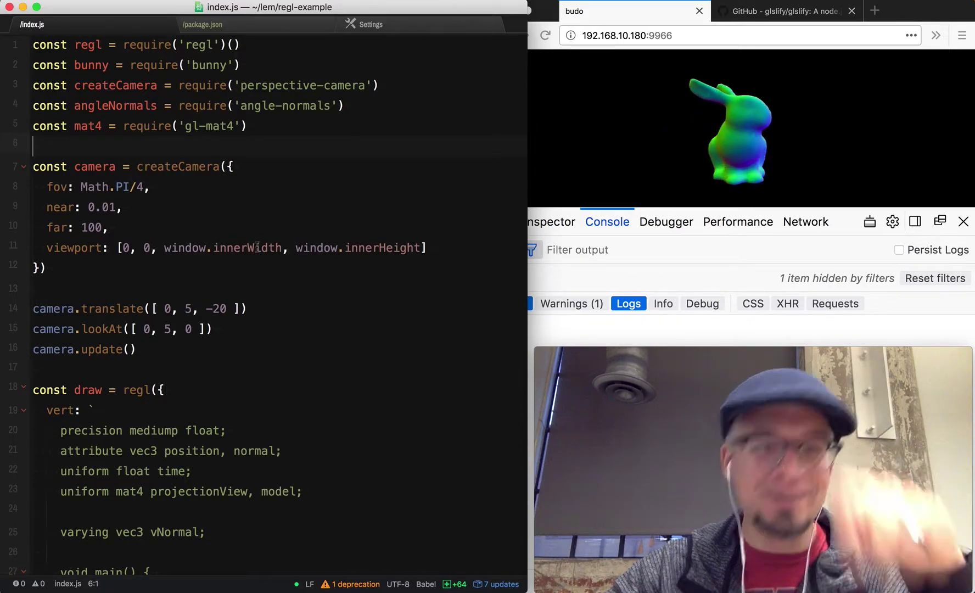
scroll(258, 246, "down", 1)
scroll(124, 152, "up", 1)
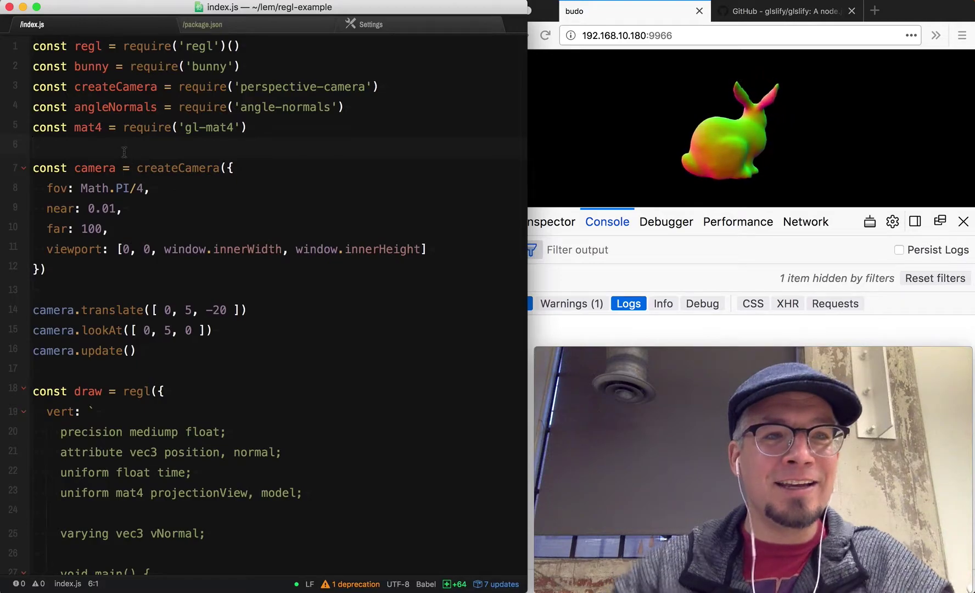
type("const ")
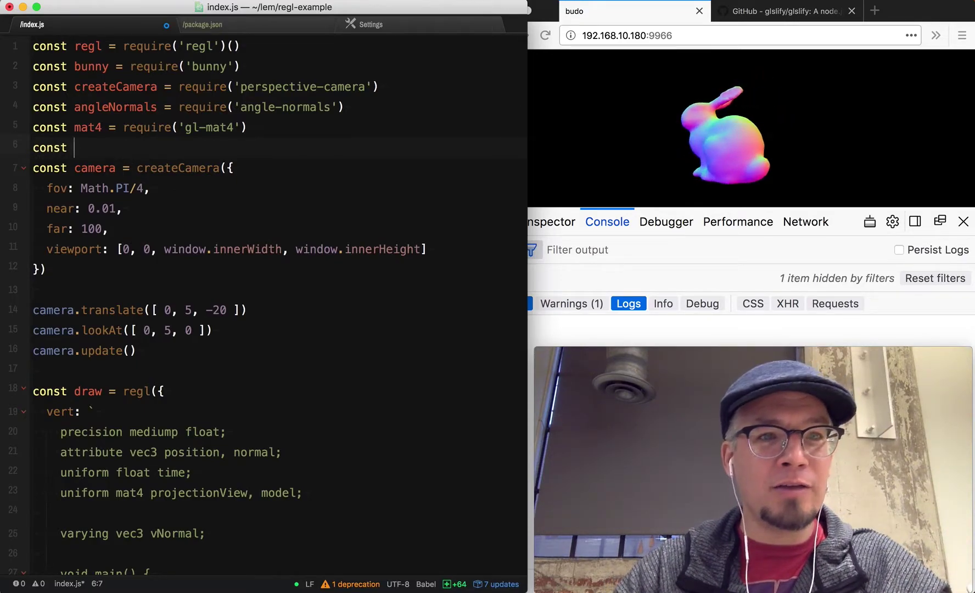
type("glsl = ")
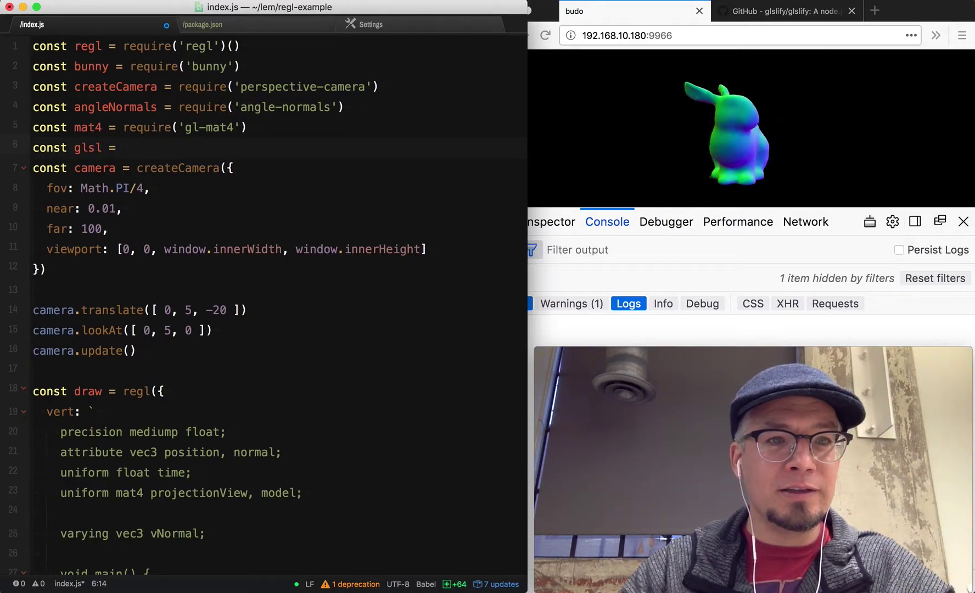
type("require('glslif")
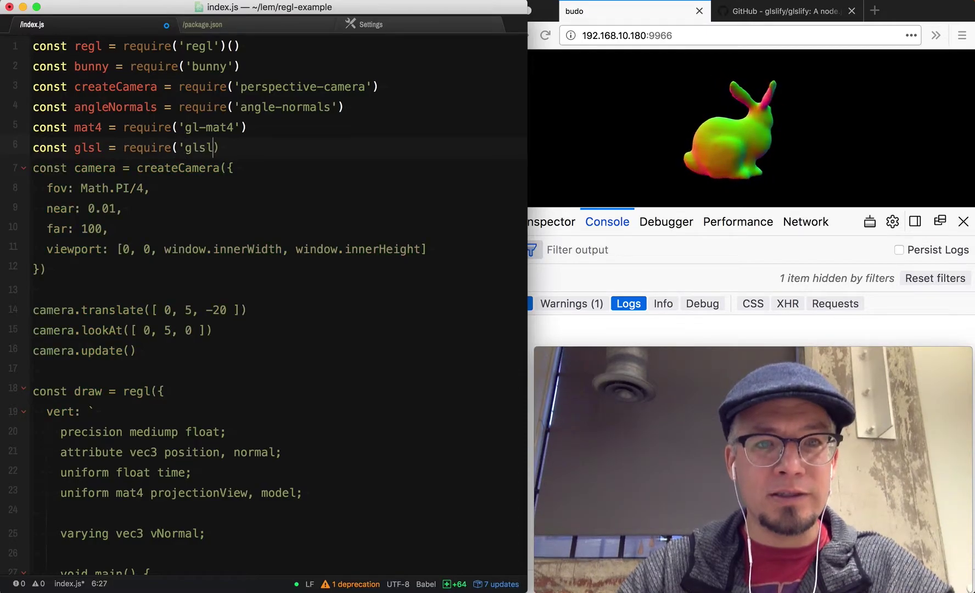
type("y")
Step: Add const glsl = require('glslify') below the other requires and save index.js
key("super+Down")
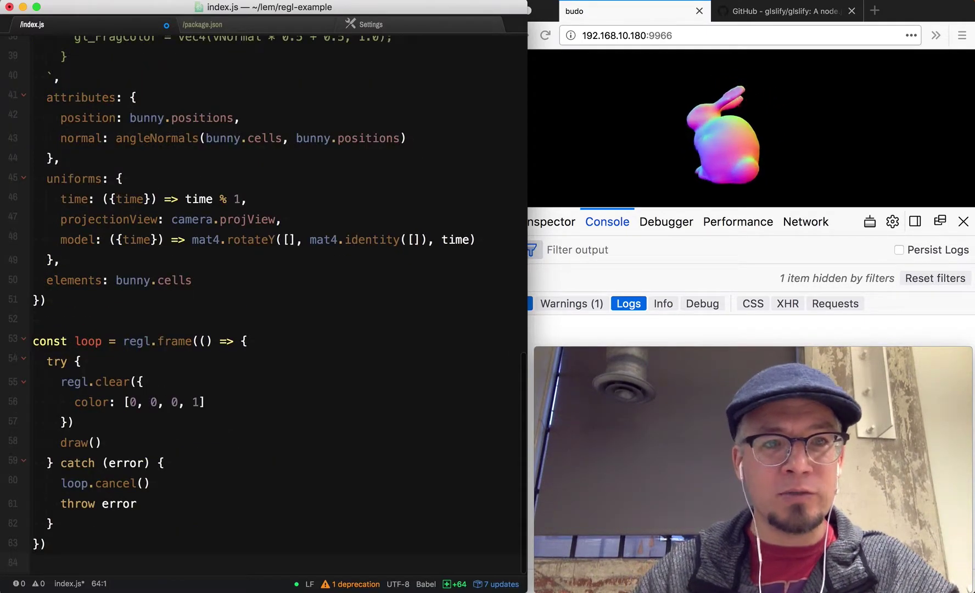
key("super+Up")
key("Down")
key("Down")
key("Down")
key("Return")
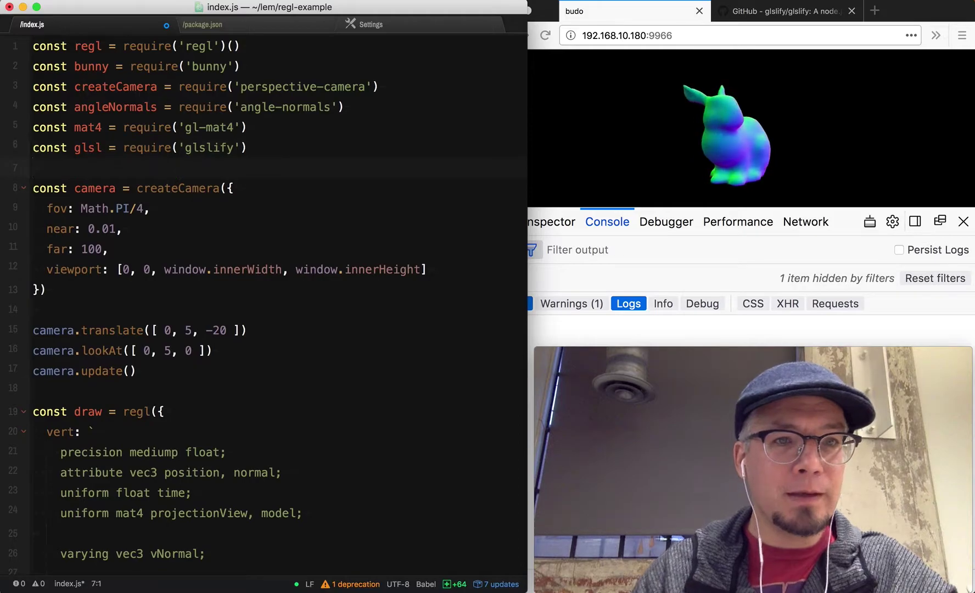
key("super+s")
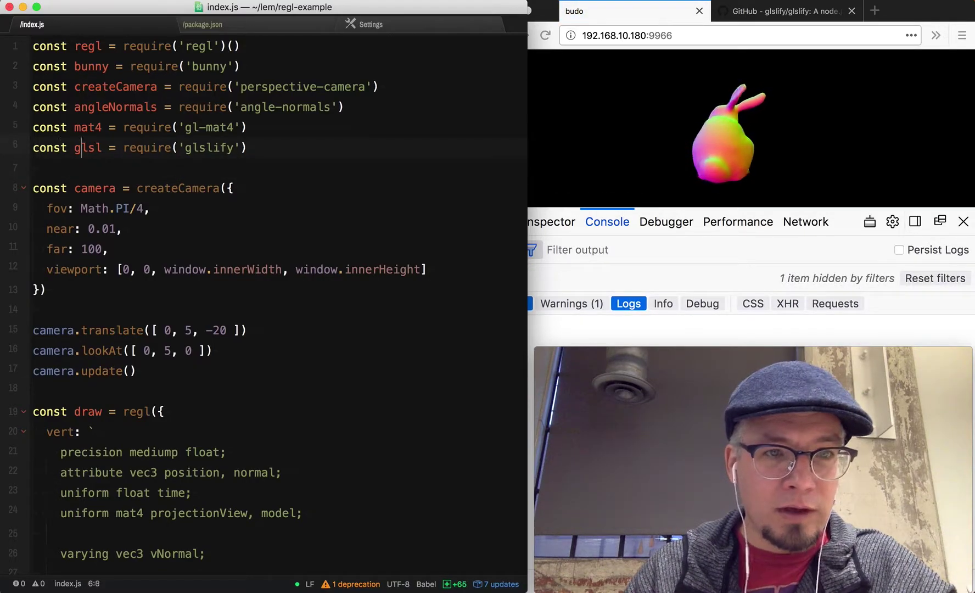
key("alt+shift+Right")
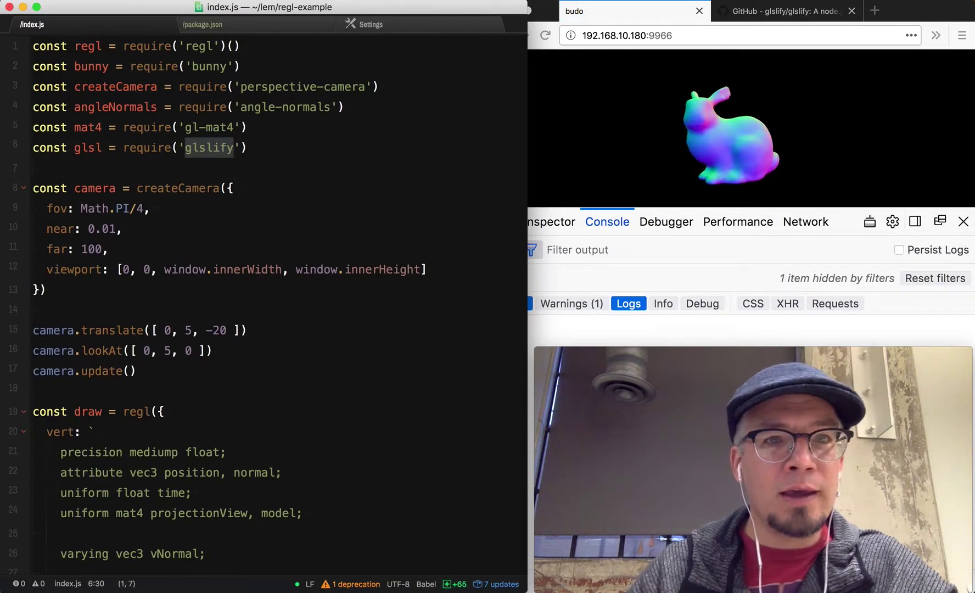
key("ctrl+Tab")
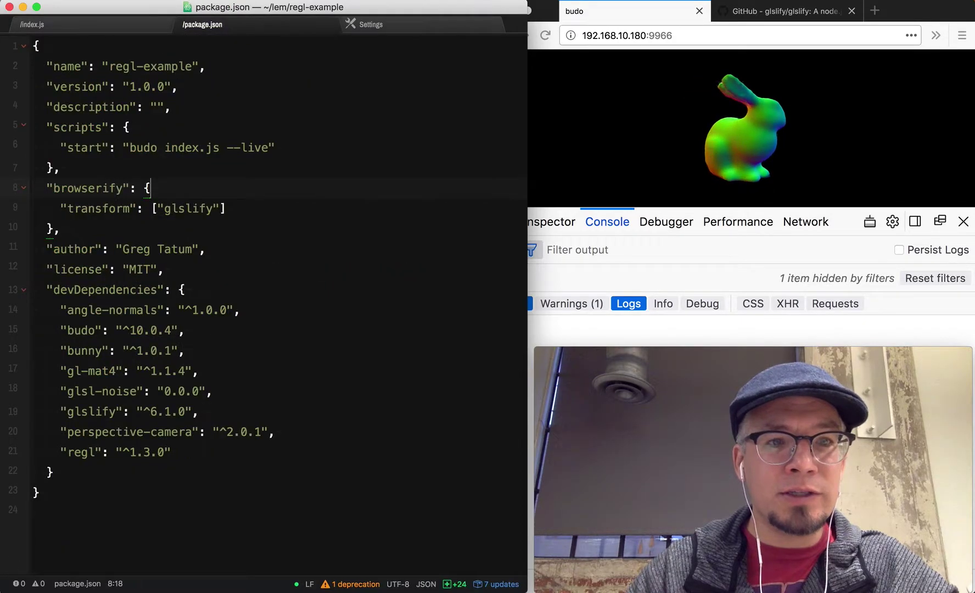
key("shift+Down")
key("shift+Down")
key("shift+Down")
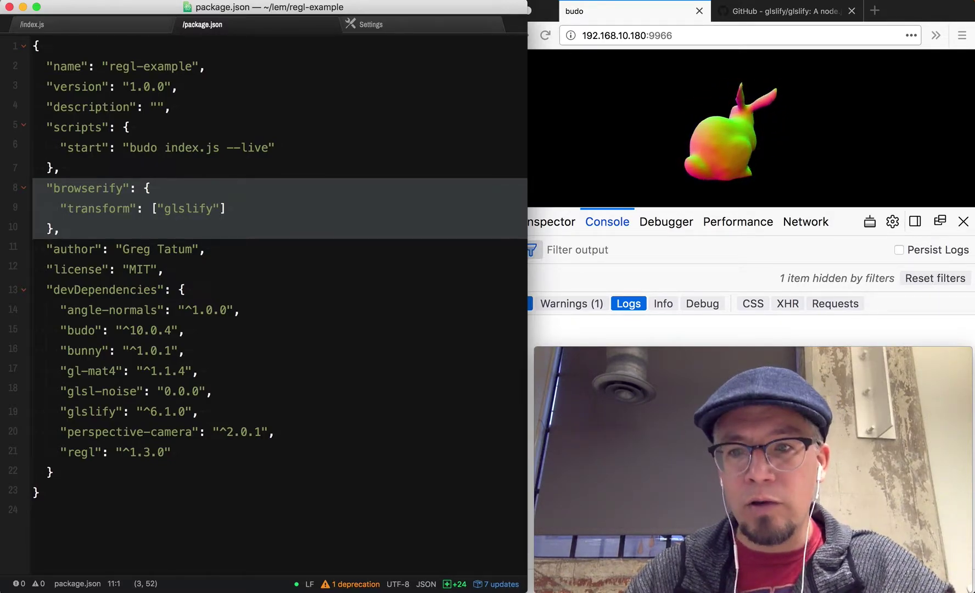
key("Down")
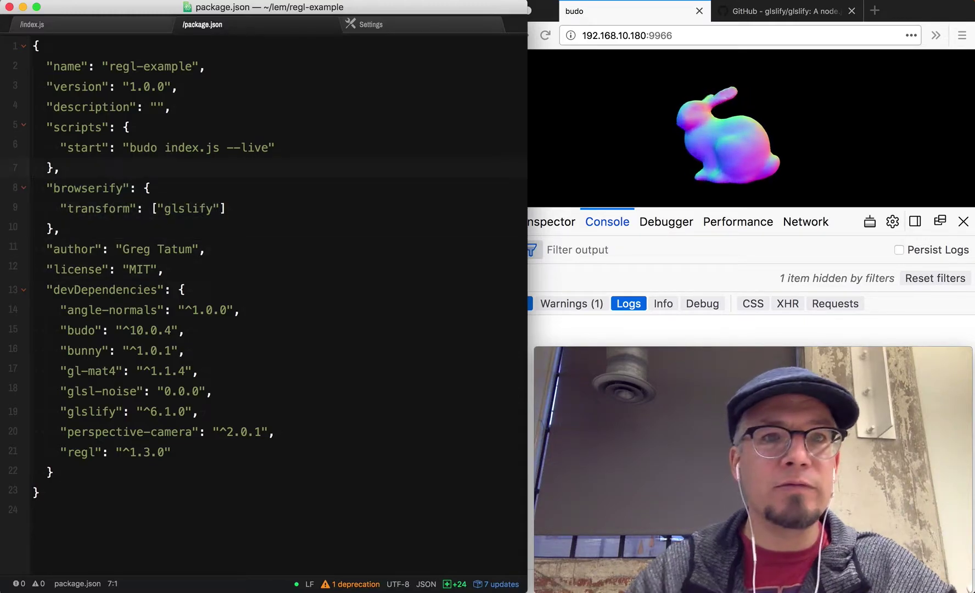
key("ctrl+Tab")
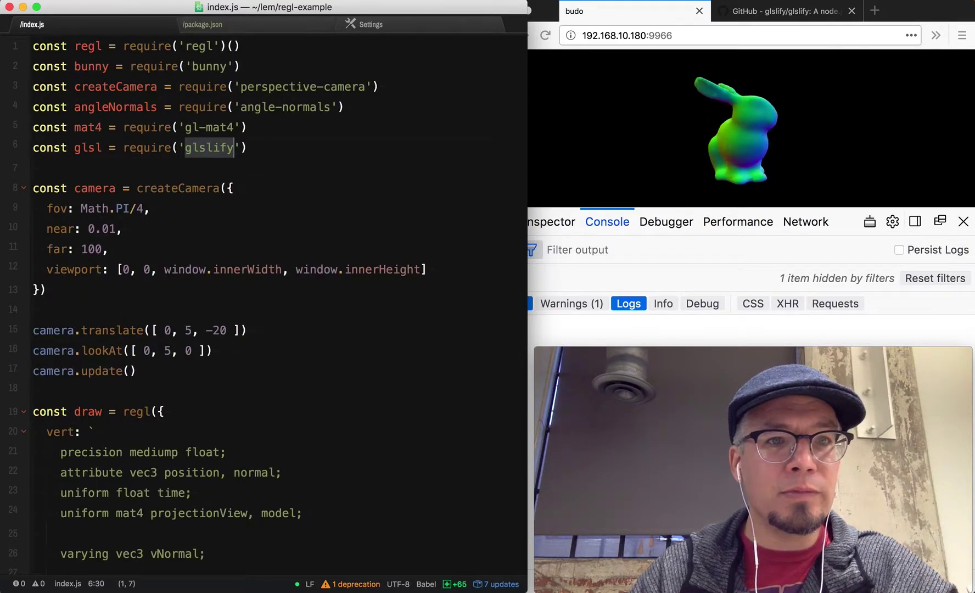
Step: Tag the vert and frag shader template strings with glsl so they use the glslify transform
left_click(53, 147)
double_click(87, 147)
key("Down")
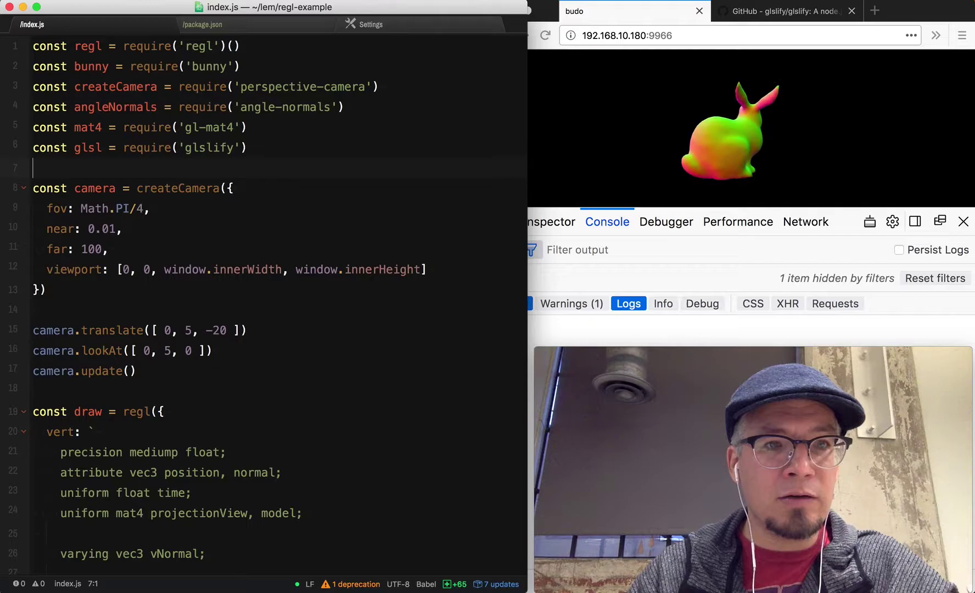
key("Down")
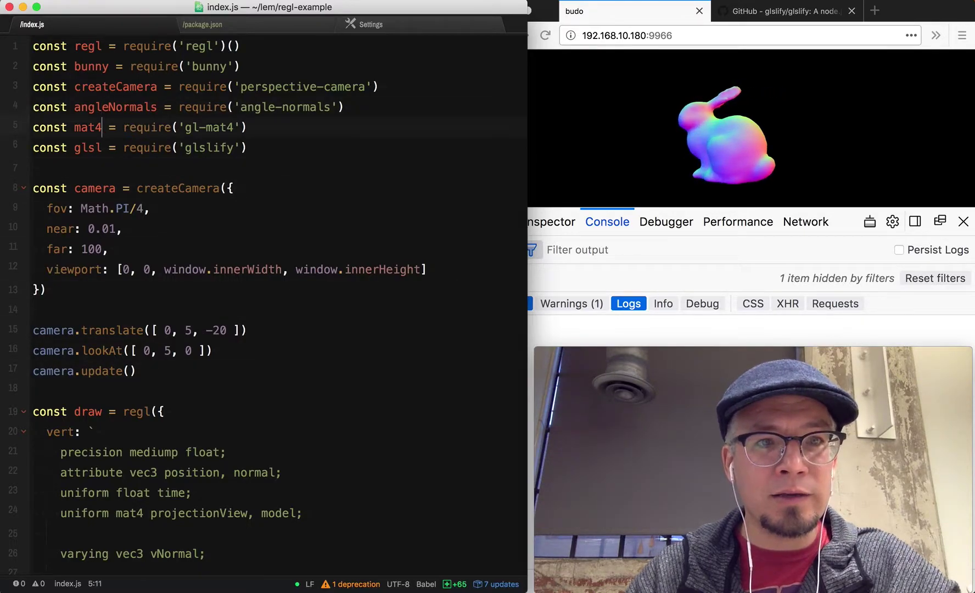
type("ify")
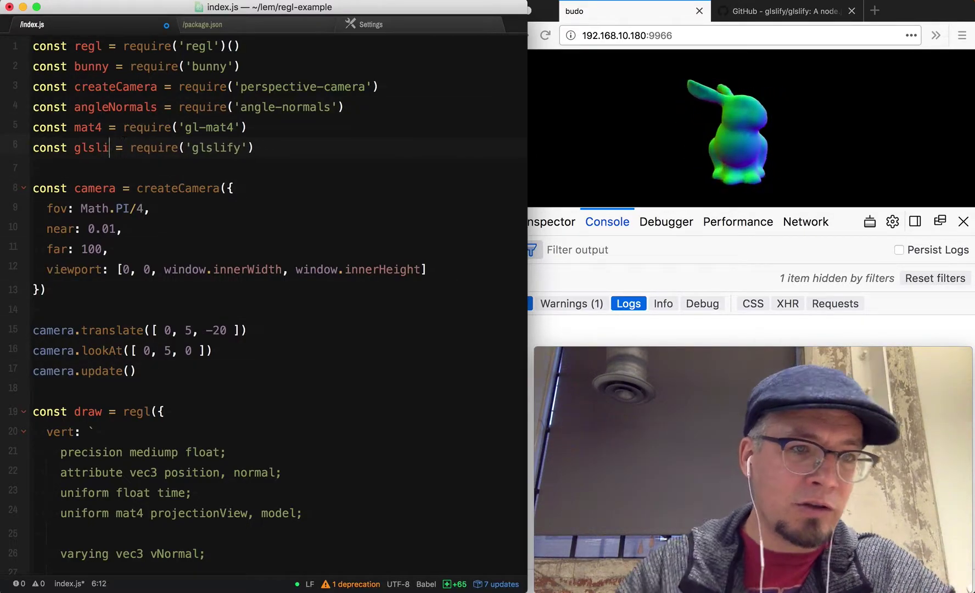
key("super+z")
key("Down")
key("Down")
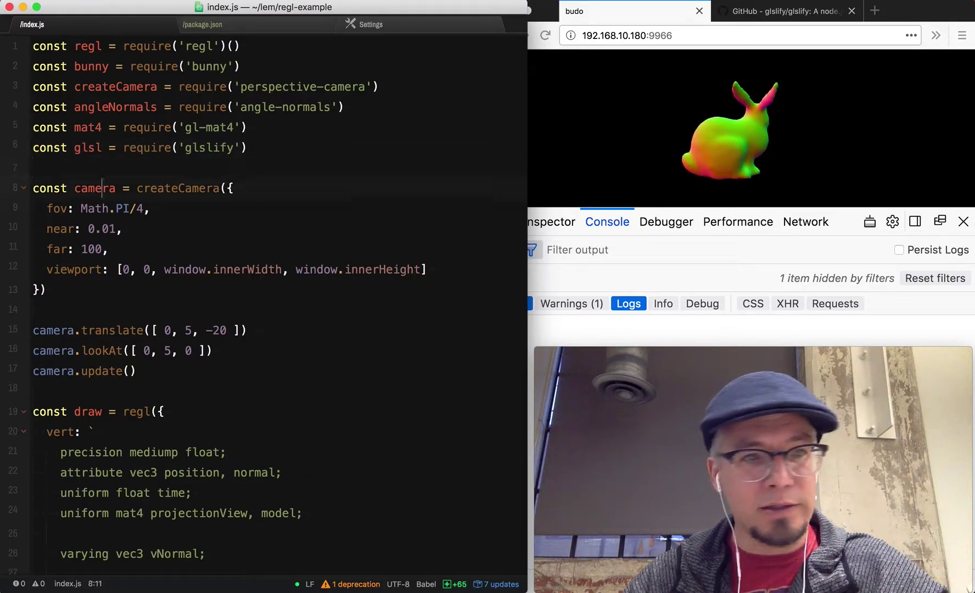
scroll(263, 305, "down", 8)
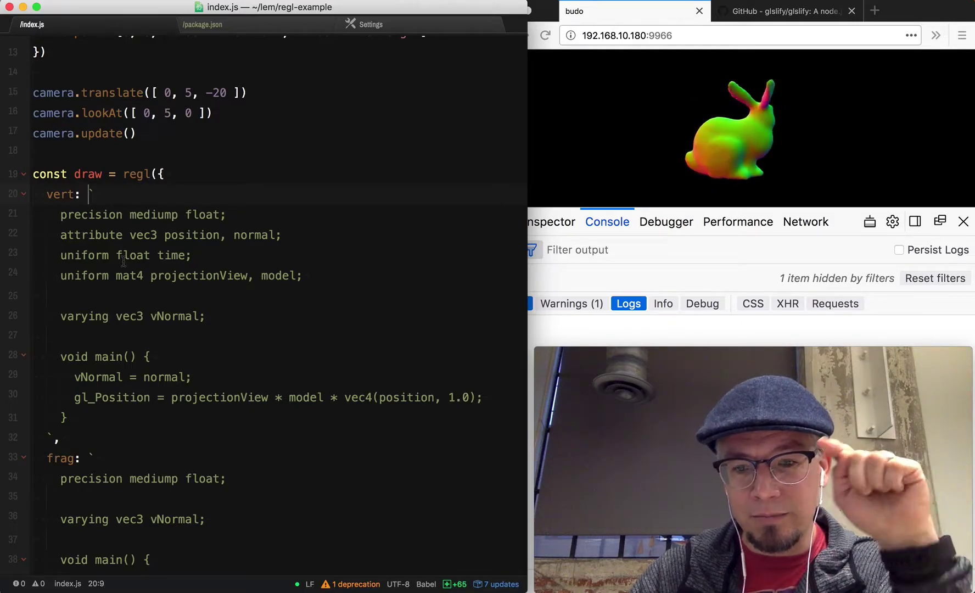
left_click(278, 195)
type("glsl")
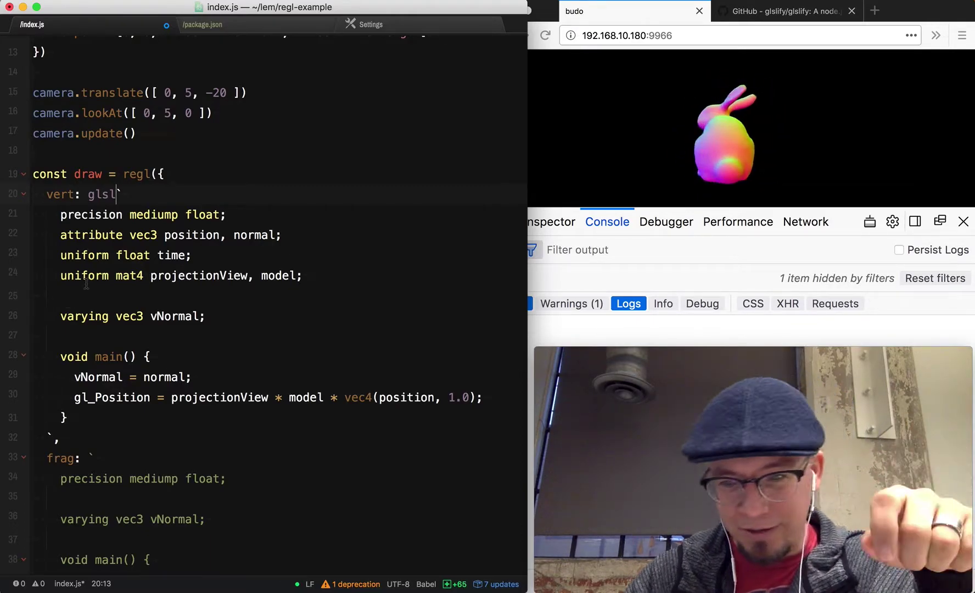
scroll(267, 305, "down", 5)
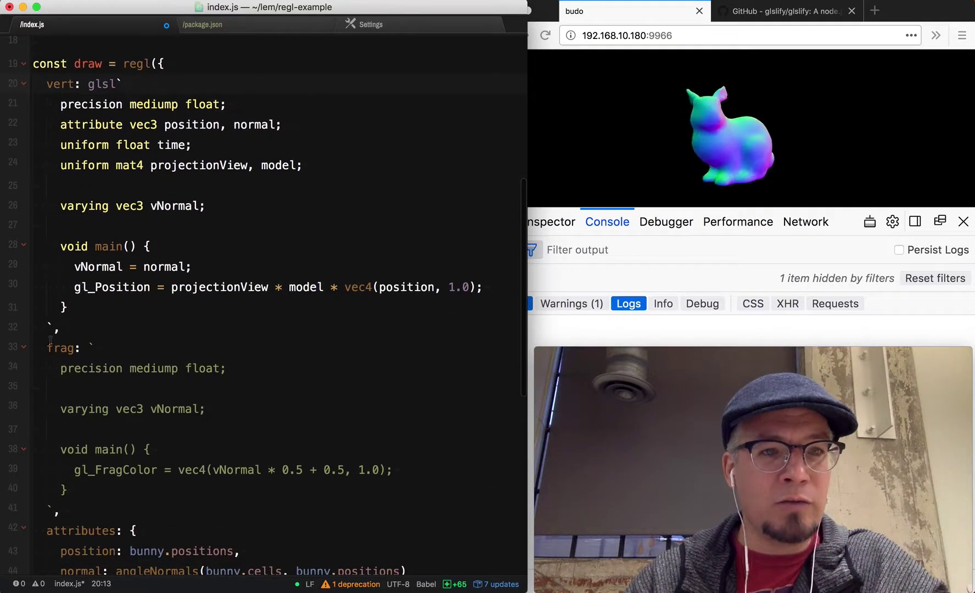
left_click(84, 348)
type("glsl")
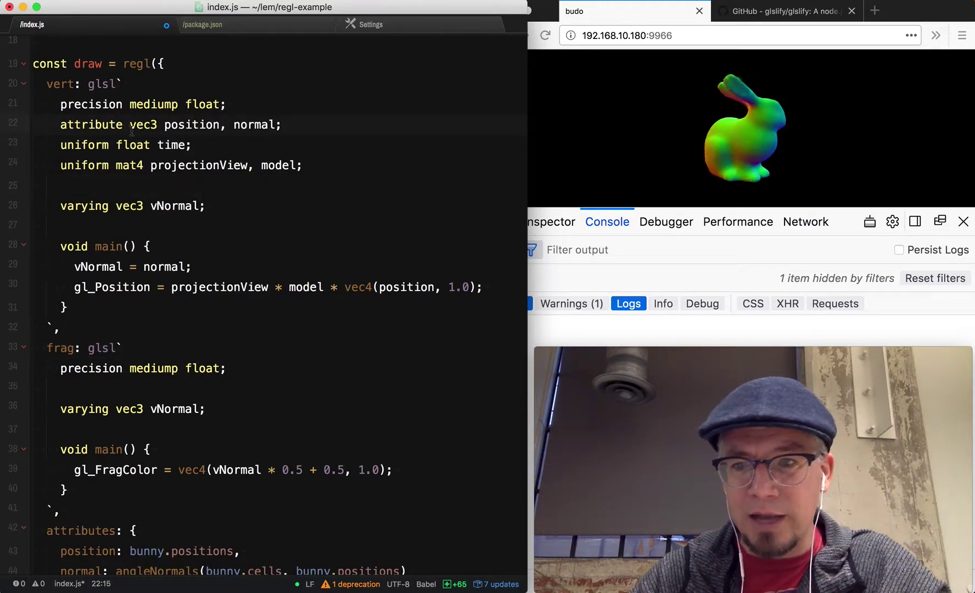
Step: Review the glsl entry in language-babel's Tagged Template Literal Grammar Extensions, then return to index.js
key("ctrl+Tab")
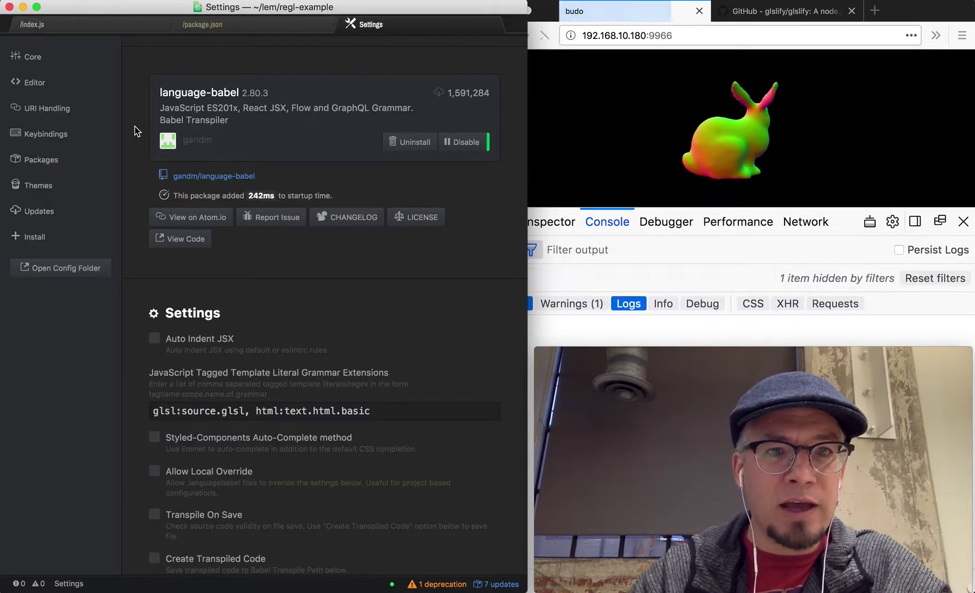
scroll(192, 219, "up", 1)
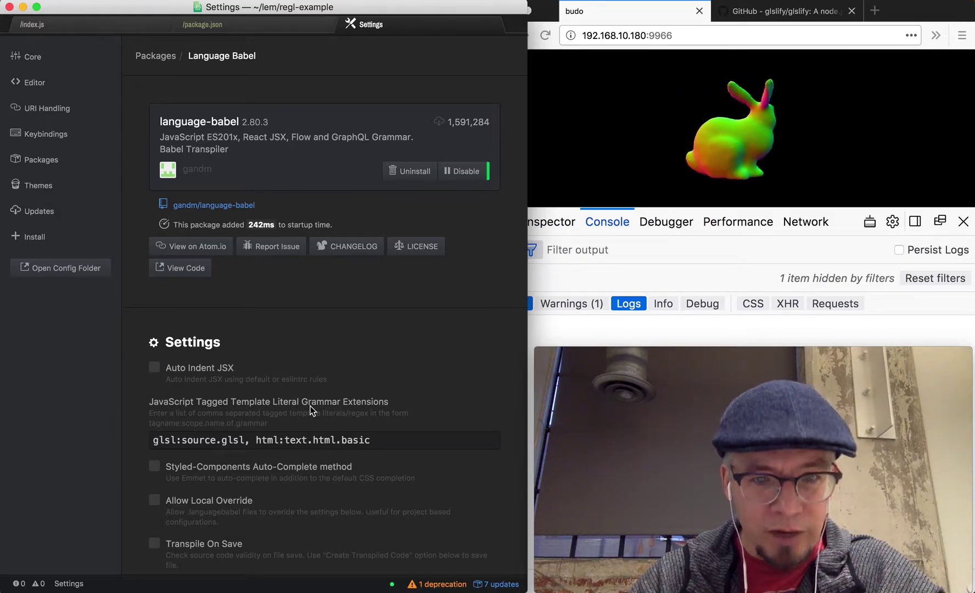
left_click(164, 440)
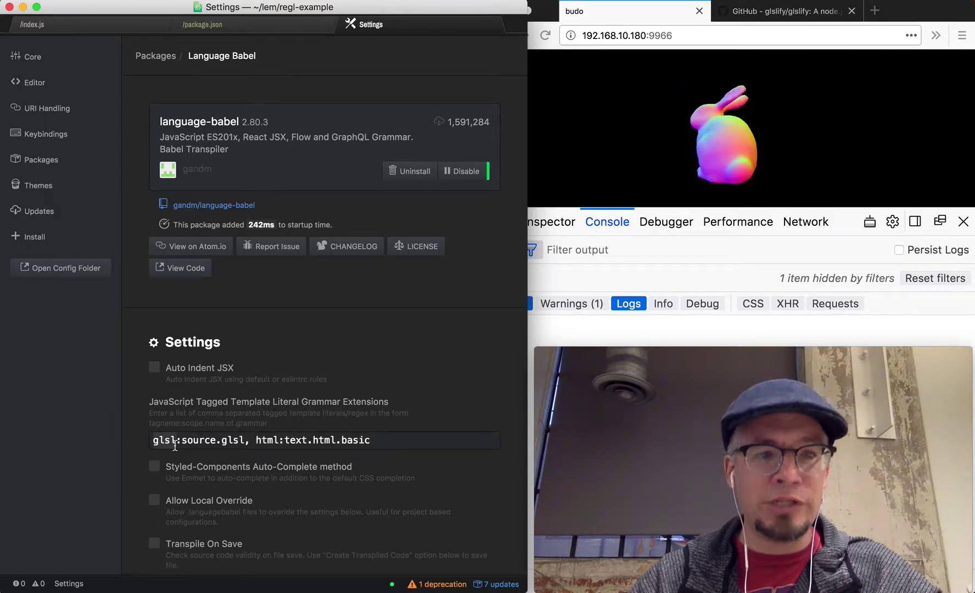
double_click(229, 439)
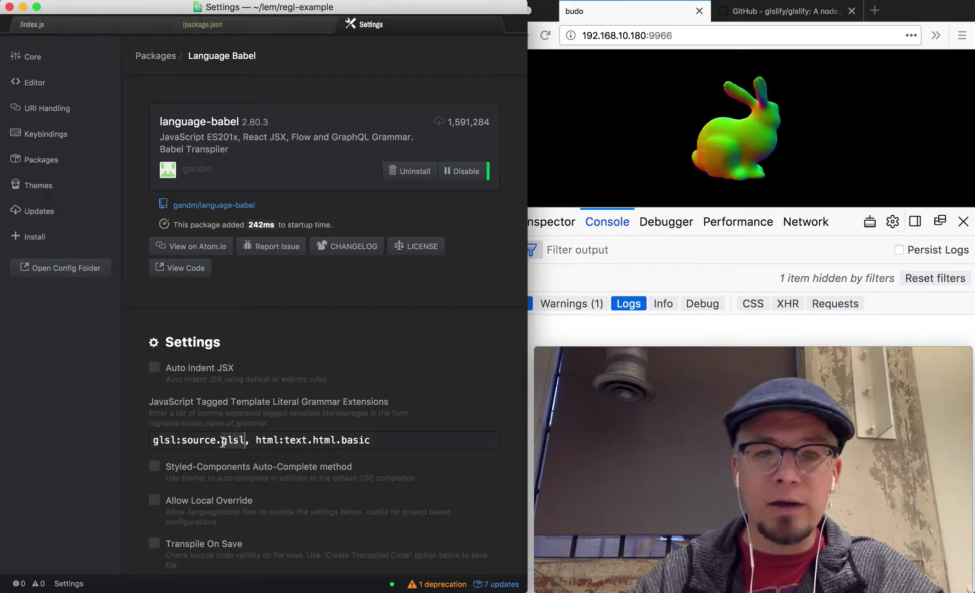
key("ctrl+shift+Tab")
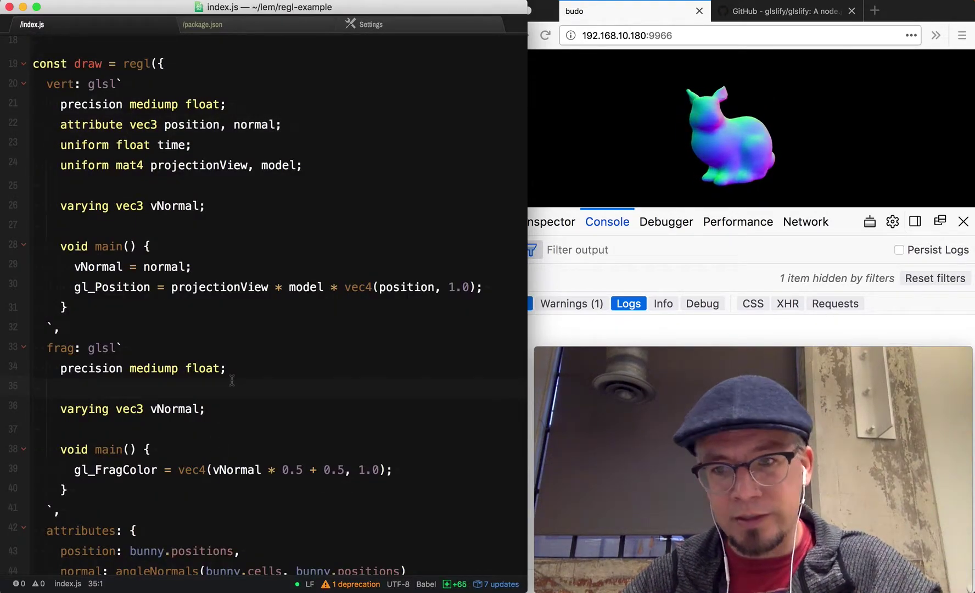
left_click(267, 392)
scroll(267, 391, "down", 1)
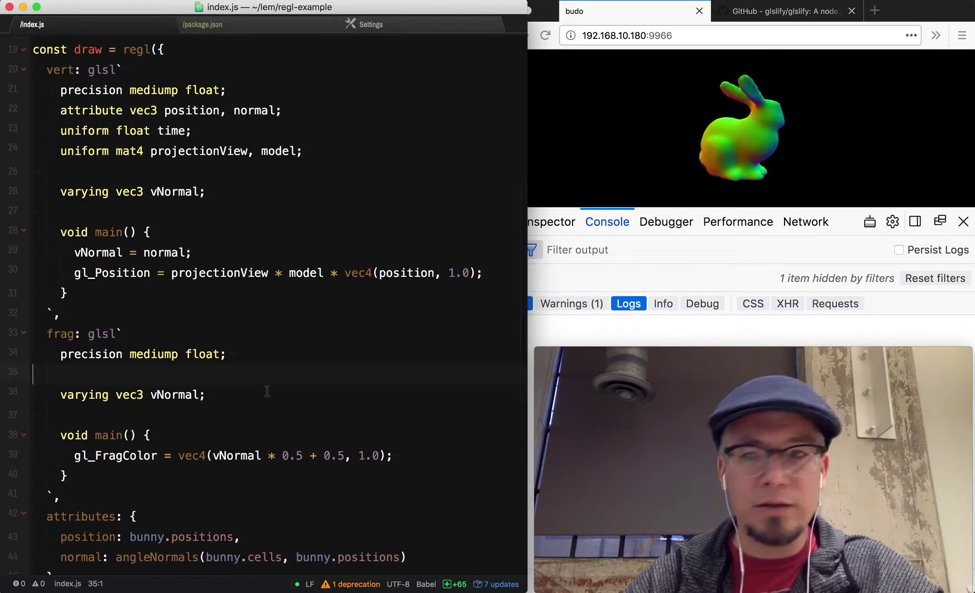
scroll(267, 391, "up", 3)
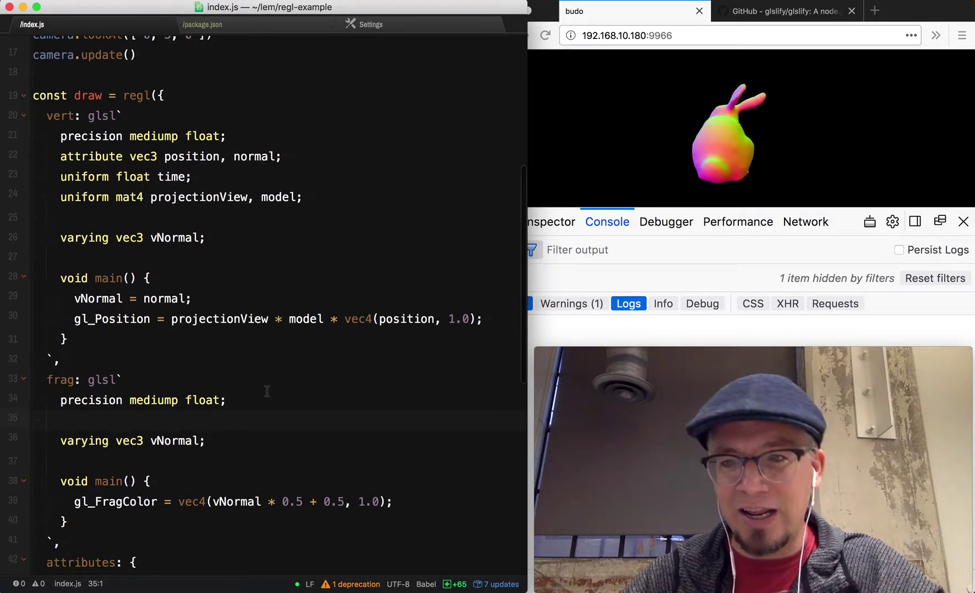
scroll(267, 391, "down", 2)
scroll(267, 391, "down", 2)
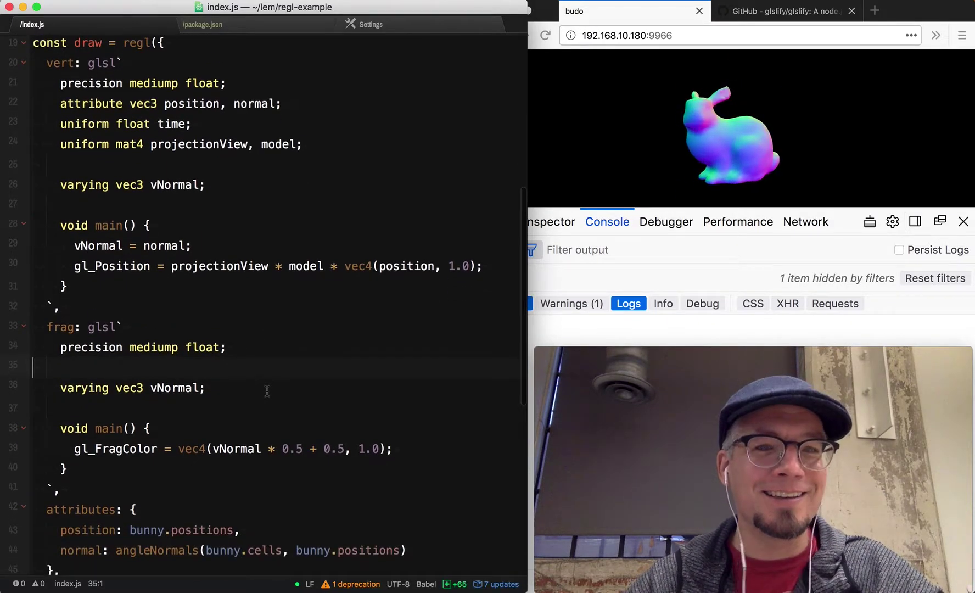
scroll(267, 391, "down", 3)
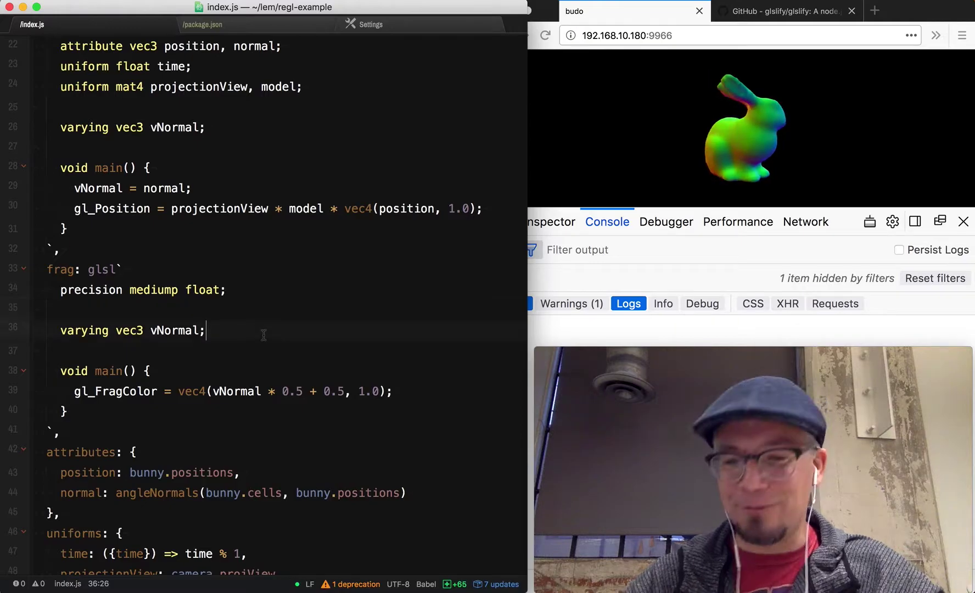
scroll(264, 335, "up", 2)
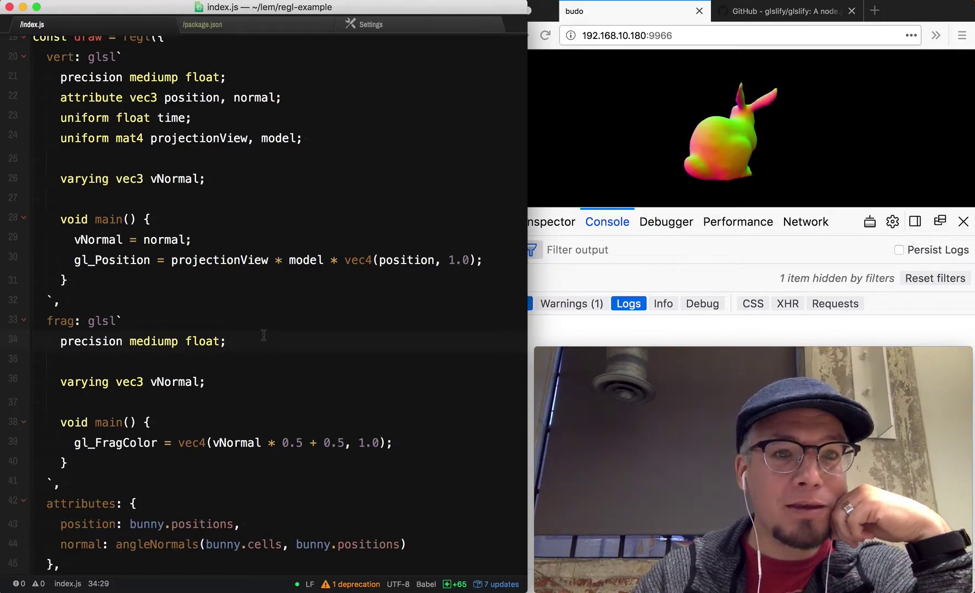
scroll(264, 336, "up", 2)
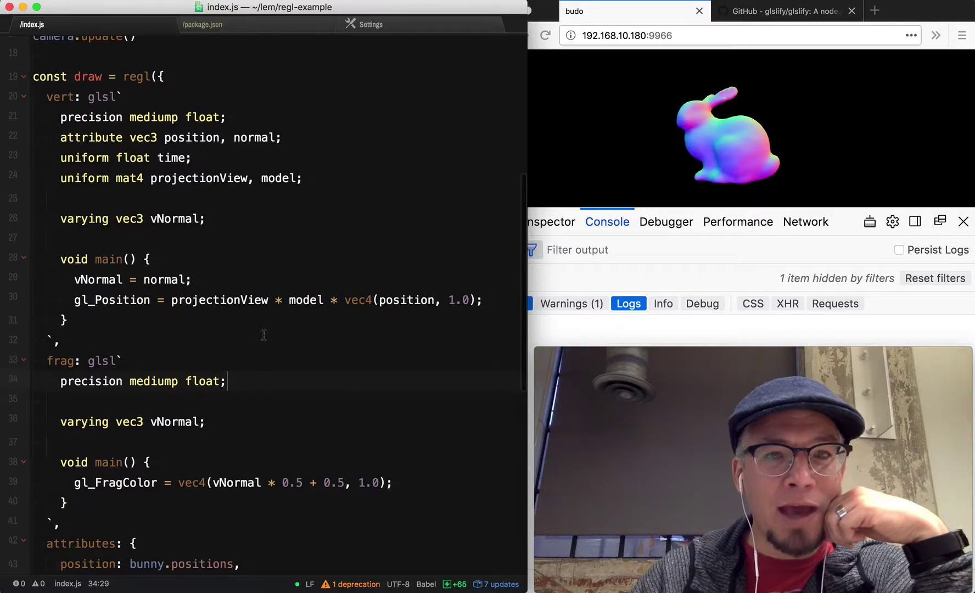
left_click(34, 220)
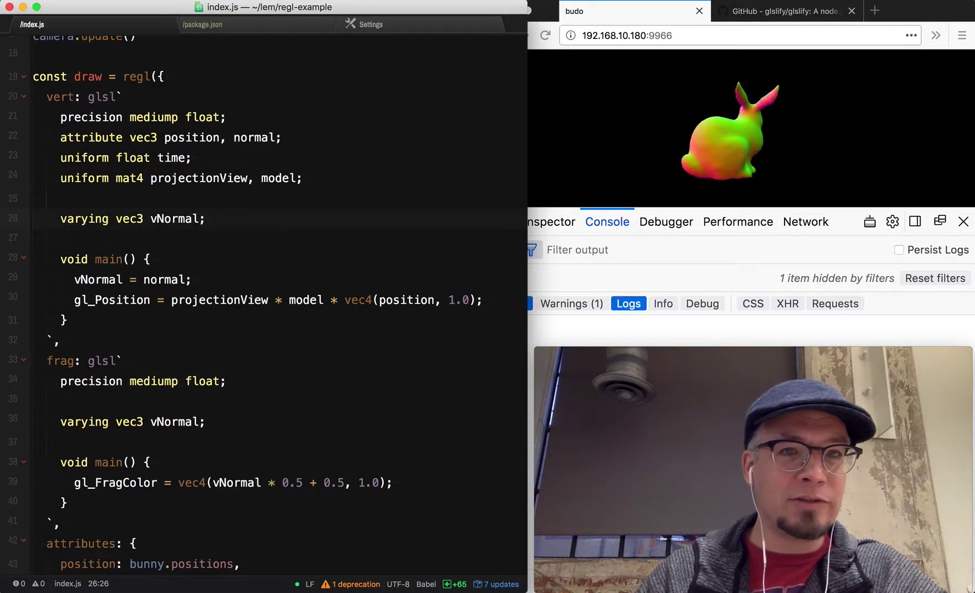
Step: Insert a glslify pragma require line below 'varying vec3 vNormal;', removing an extra empty one
key("Return")
key("Return")
type("snoise")
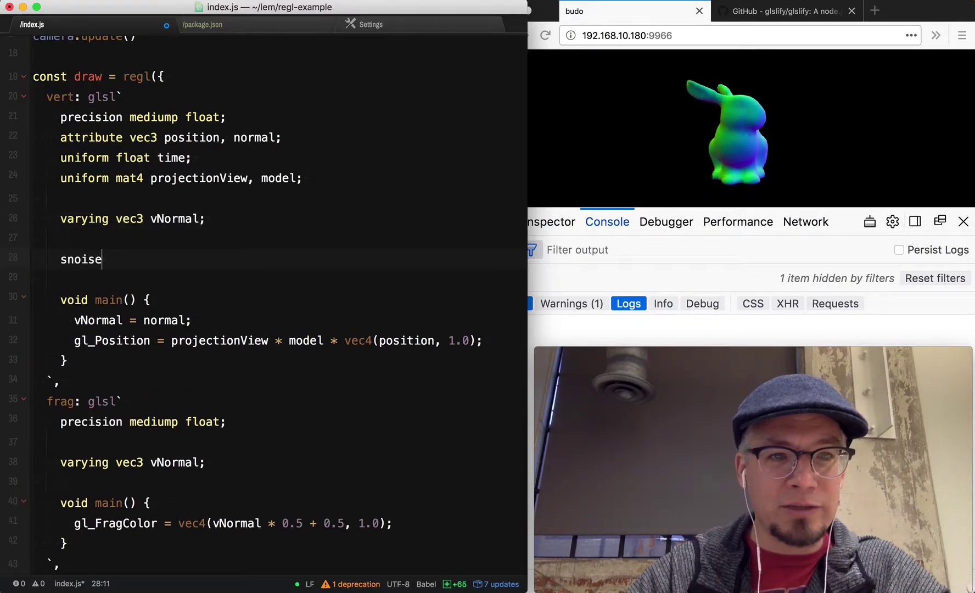
key("Tab")
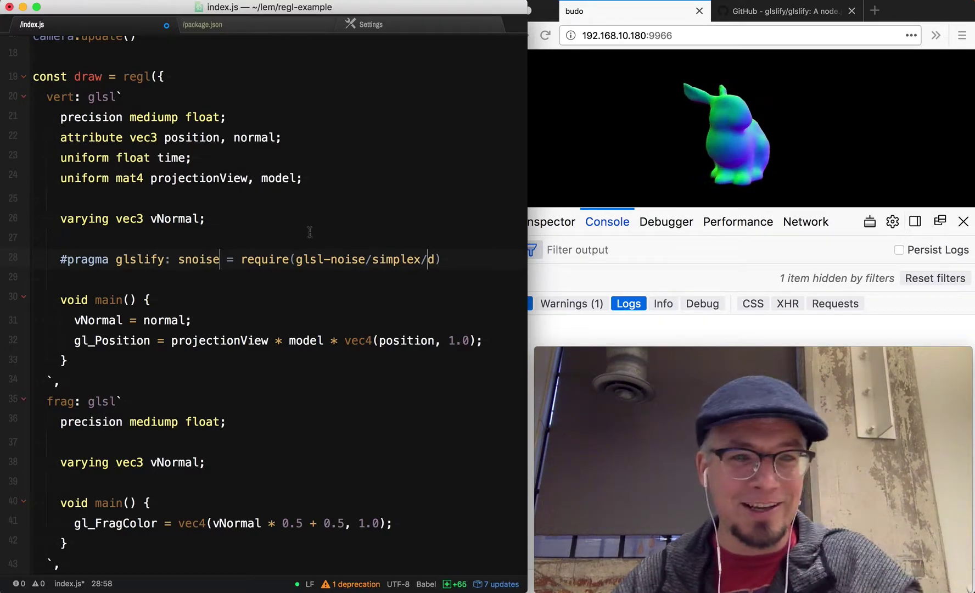
type("4")
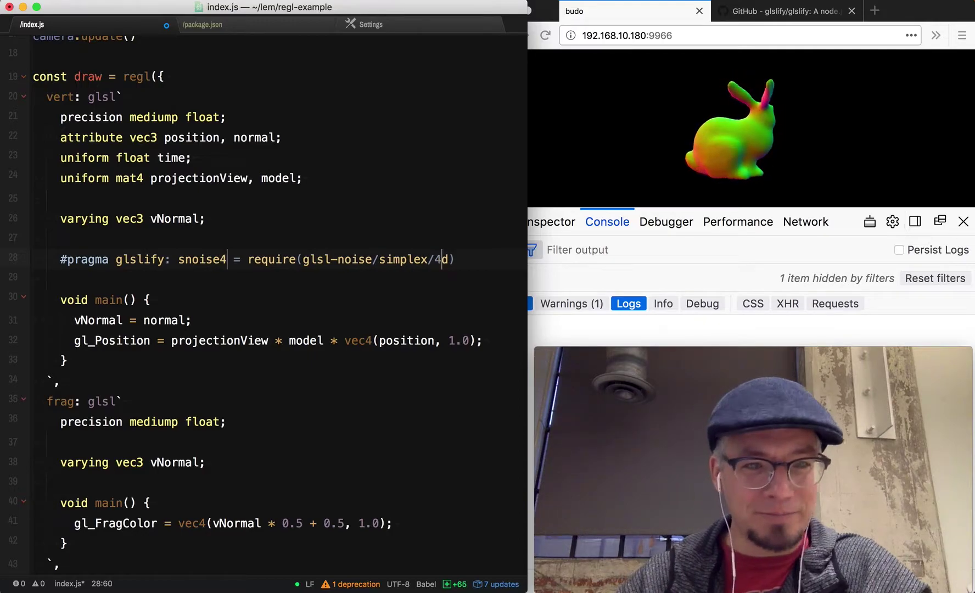
key("super+shift+Return")
type("r")
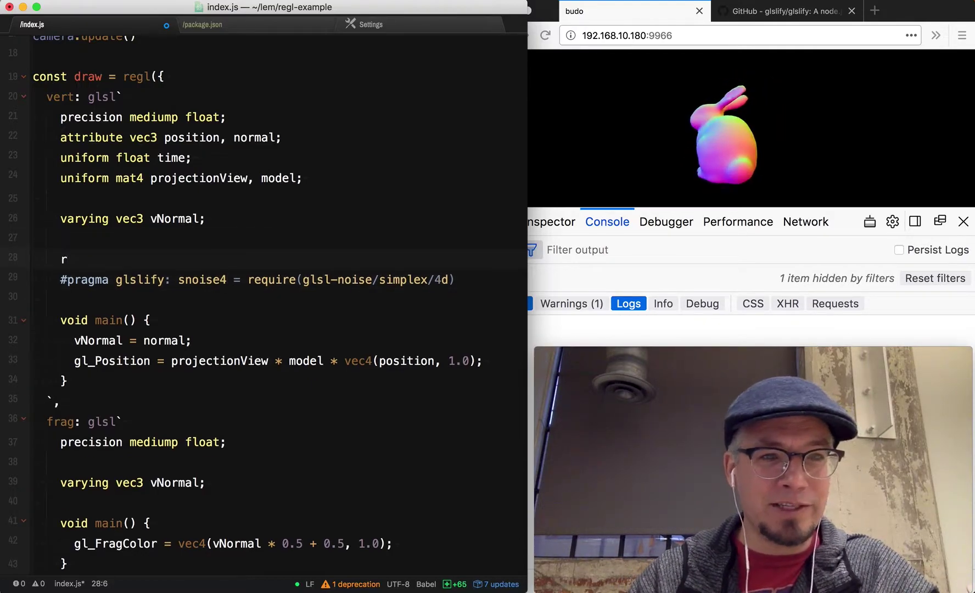
key("Tab")
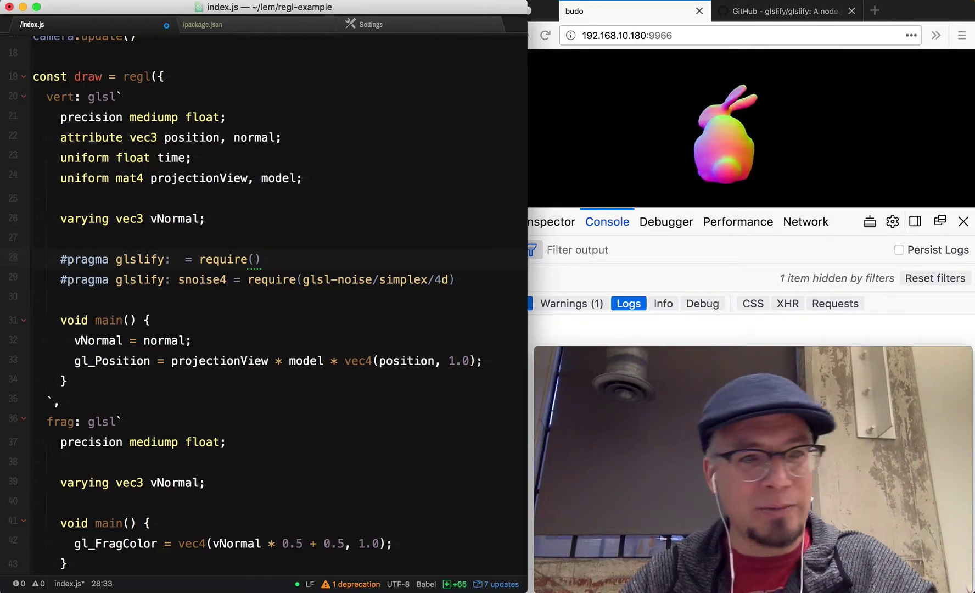
key("ctrl+shift+k")
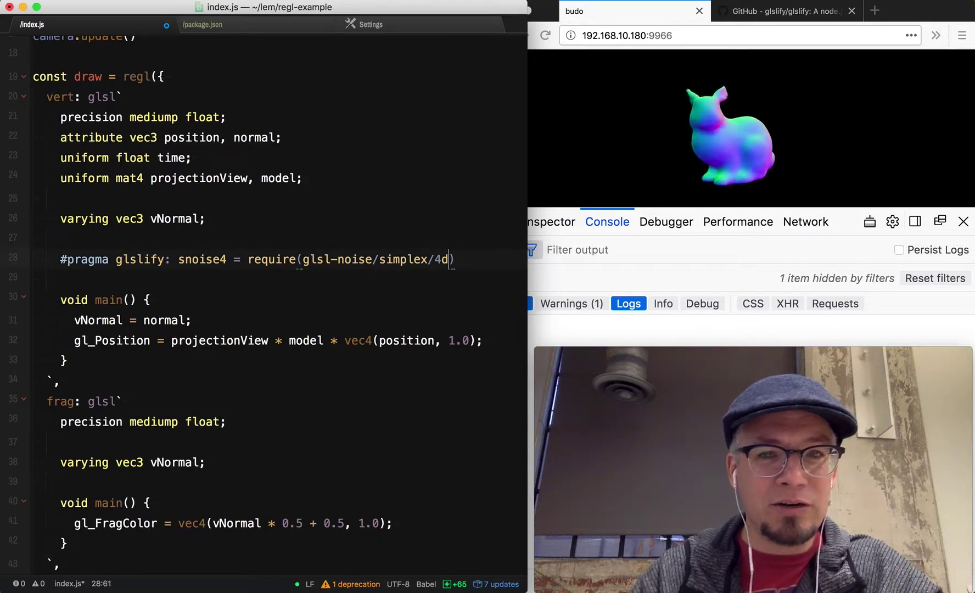
Step: Edit the pragma to import snoise4 from glsl-noise/simplex/4d
key("shift+End")
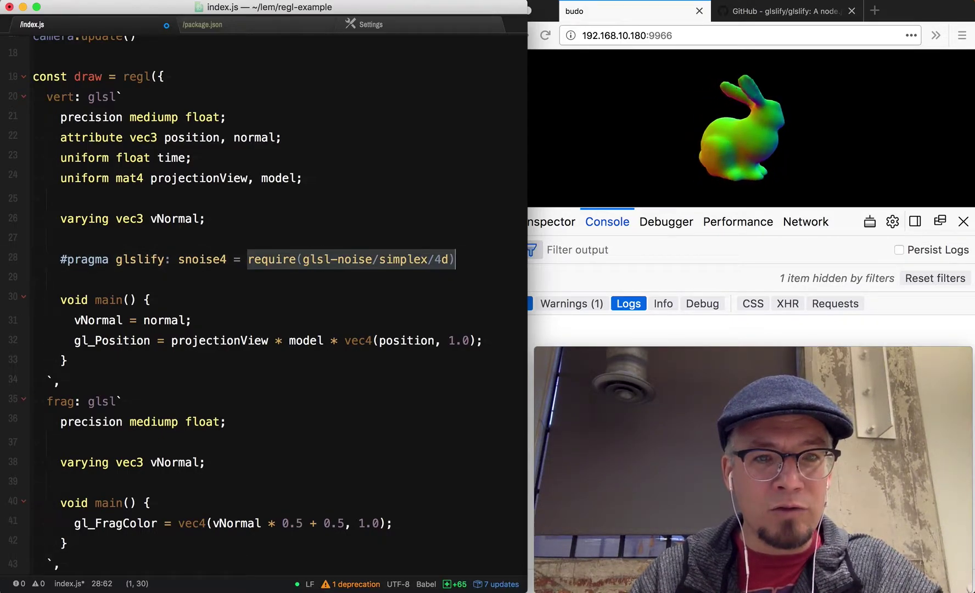
left_click(427, 259)
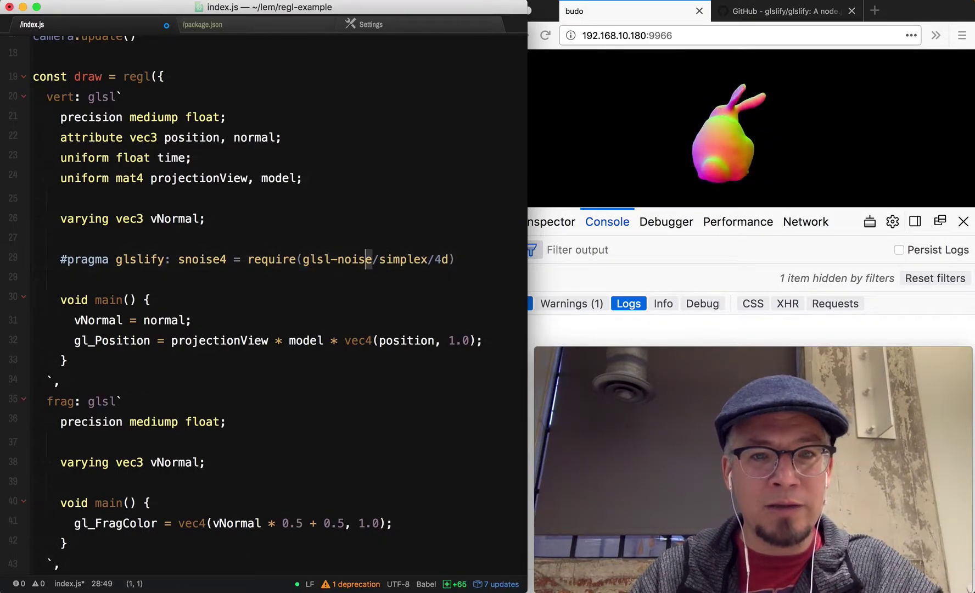
key("shift+Left")
key("shift+Left")
key("shift+Left")
double_click(403, 259)
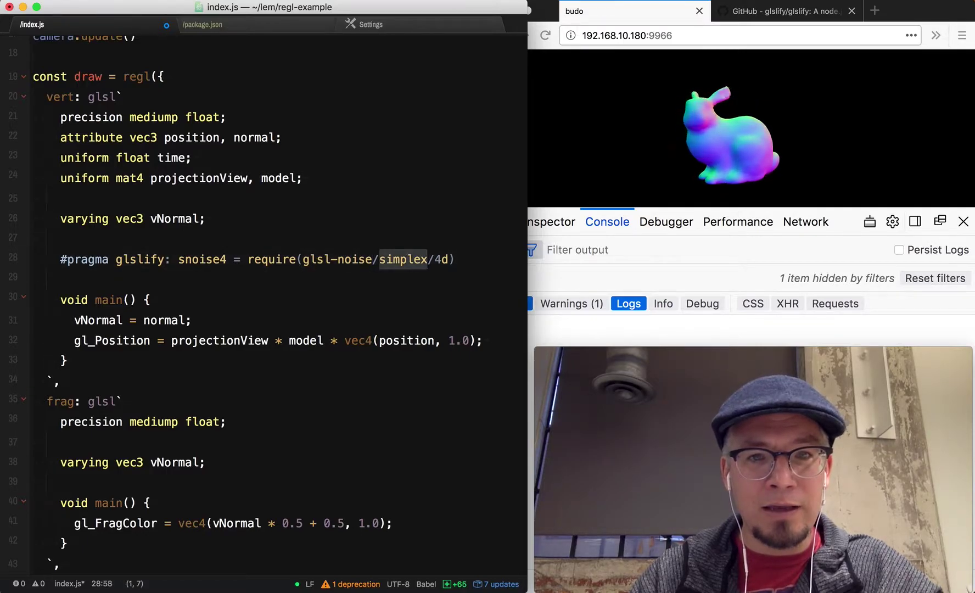
key("Right")
key("shift+Right")
key("shift+Right")
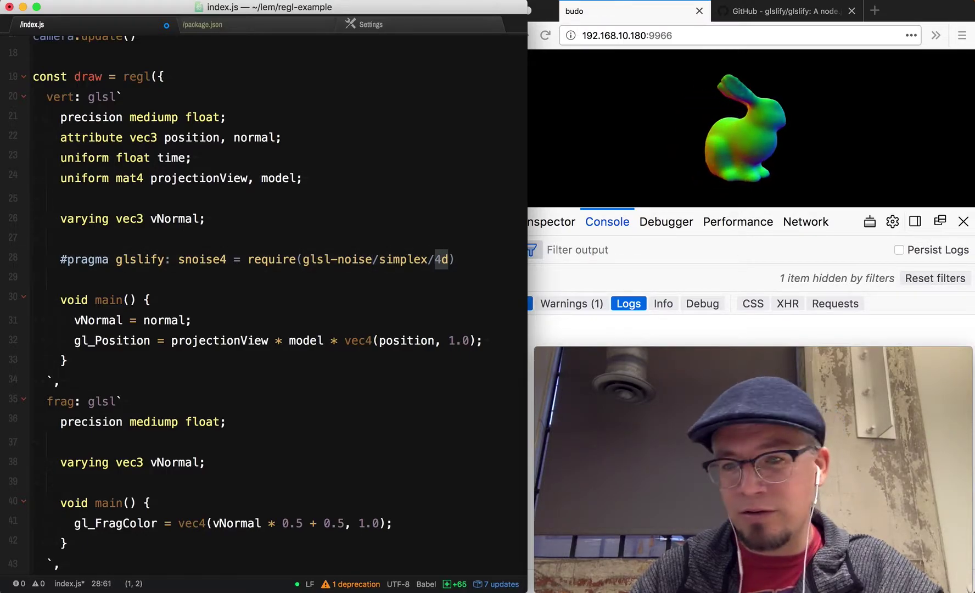
left_click(326, 259)
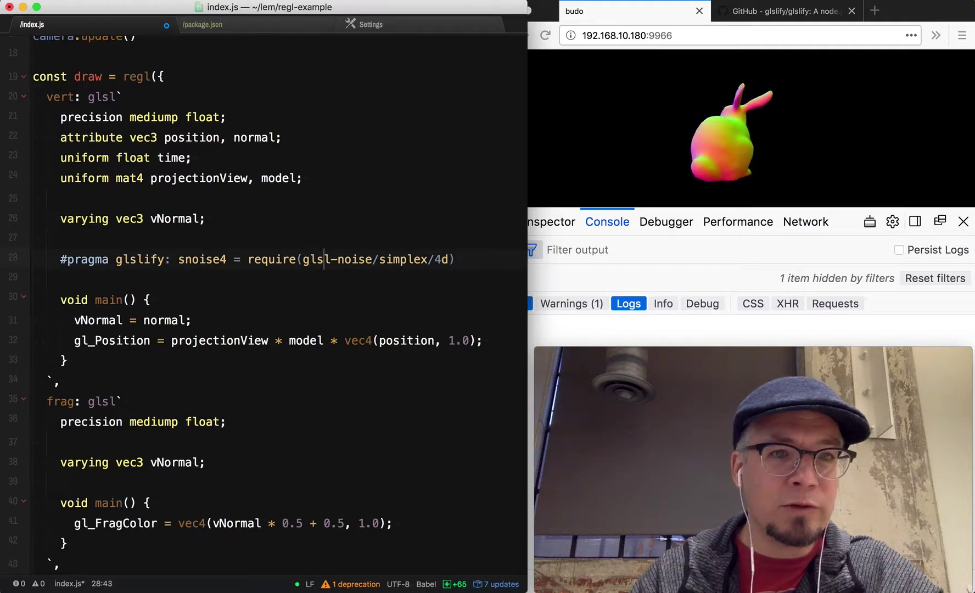
double_click(221, 260)
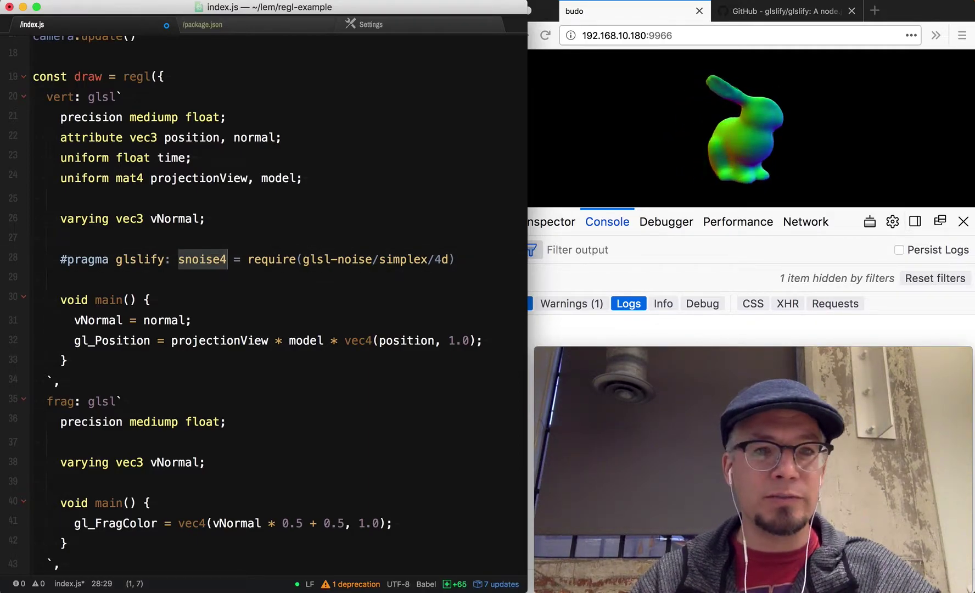
key("Down")
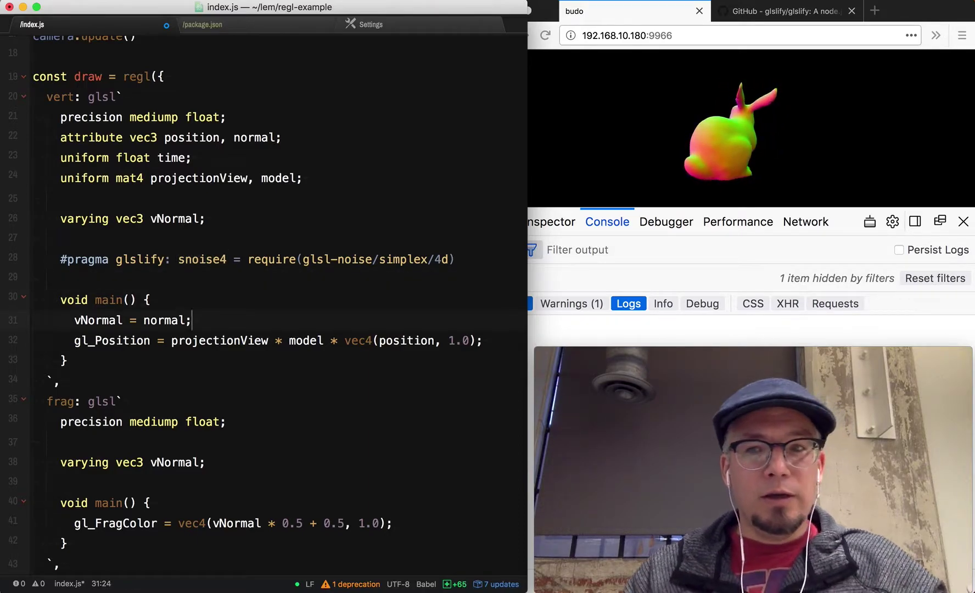
Step: Declare a position2 copy offset by snoise4(vec4()) feeding gl_Position, and save
key("Return")
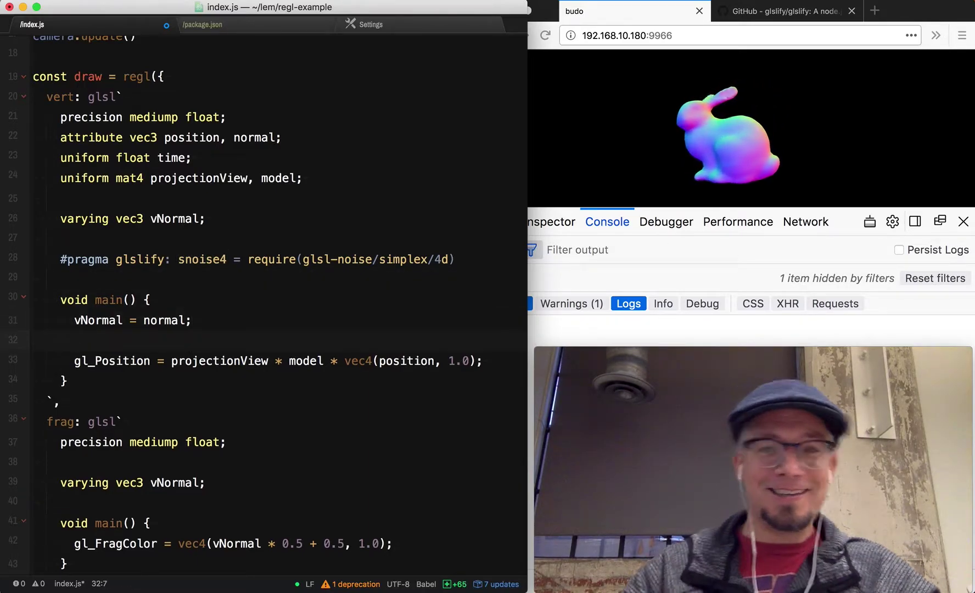
type("vec3 posi")
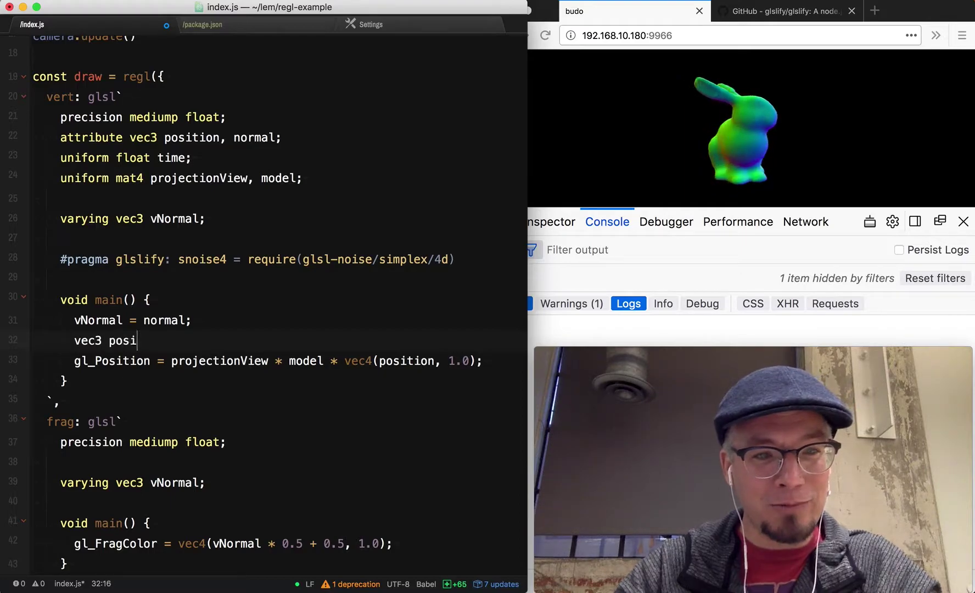
type("tion2 = position;")
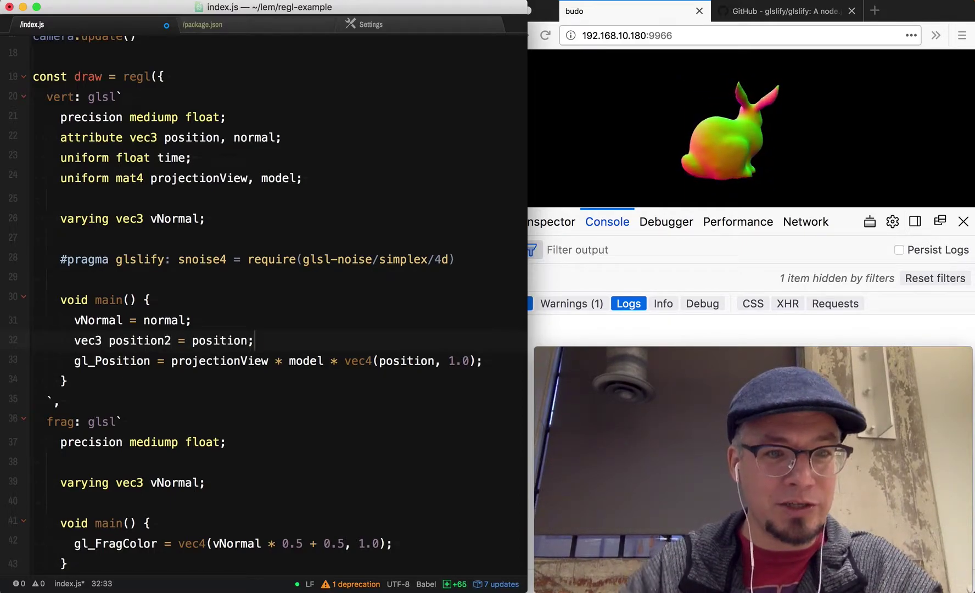
key("Left")
key("Left")
key("Left")
key("Left")
key("Left")
key("Left")
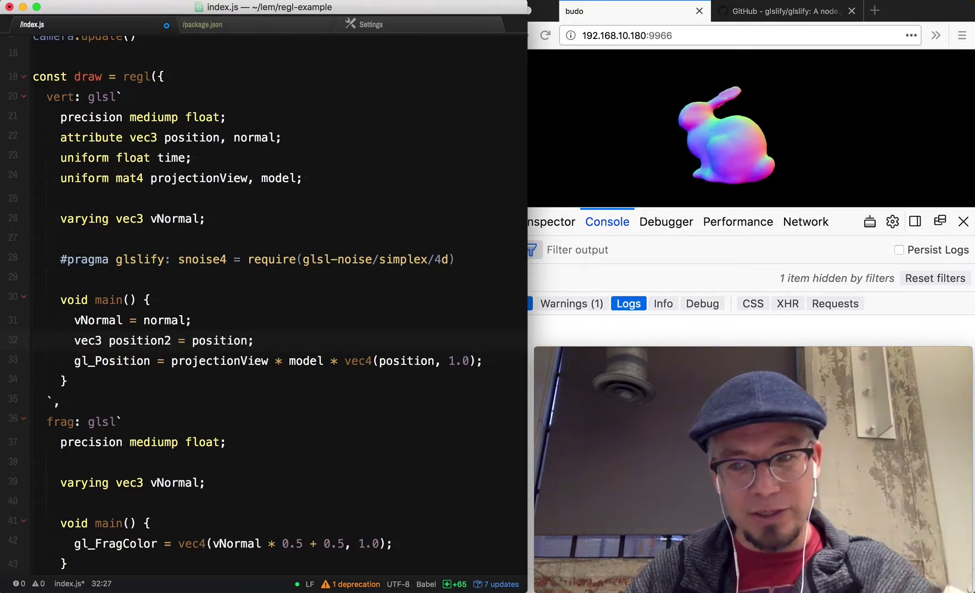
key("End")
key("Return")
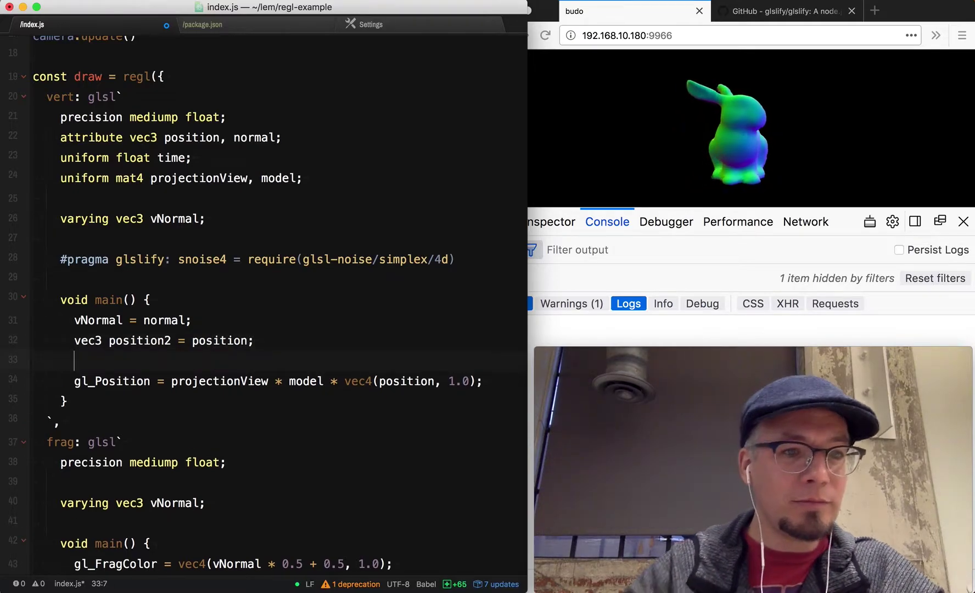
key("ctrl+shift+k")
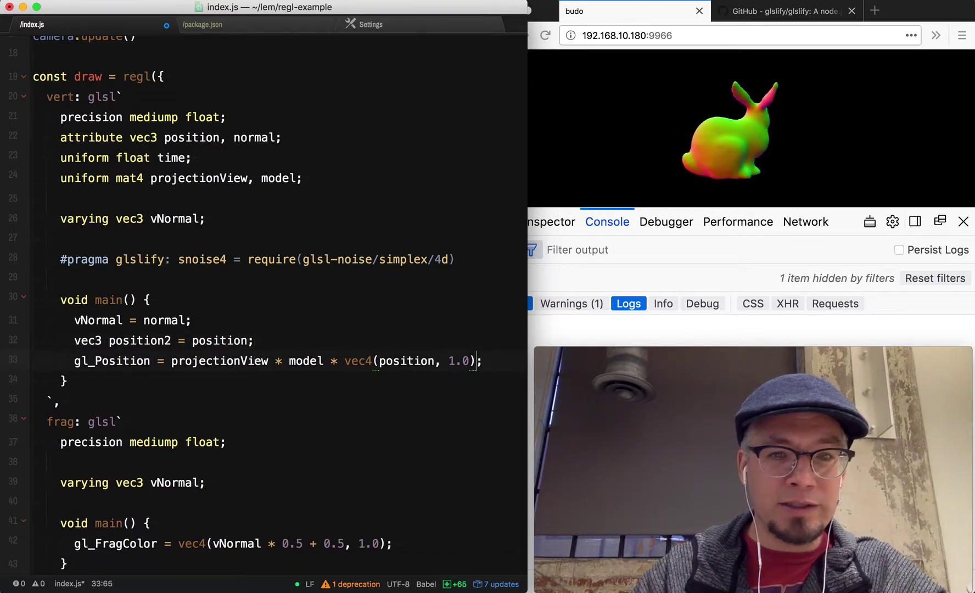
type("2")
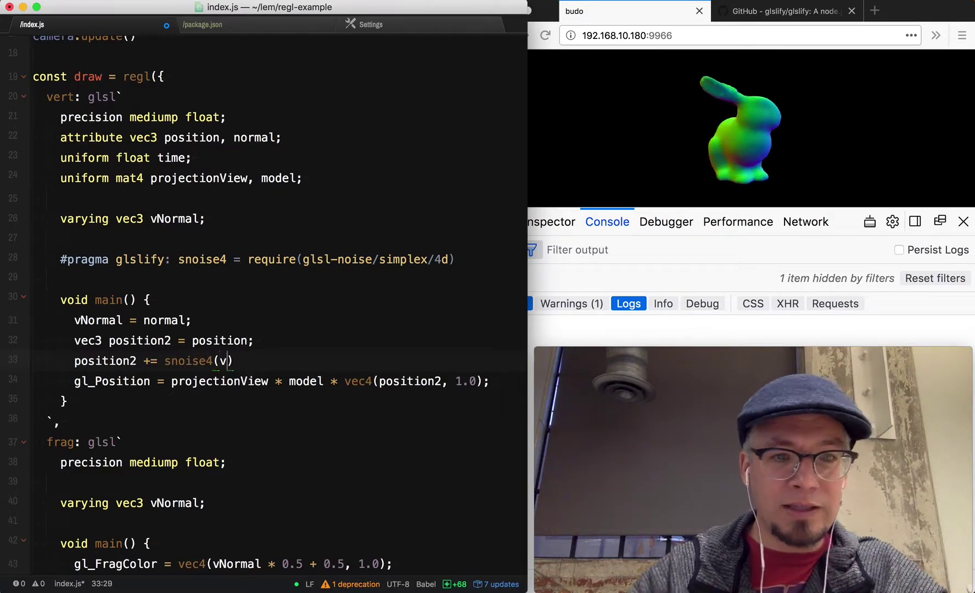
key("Left")
key("Left")
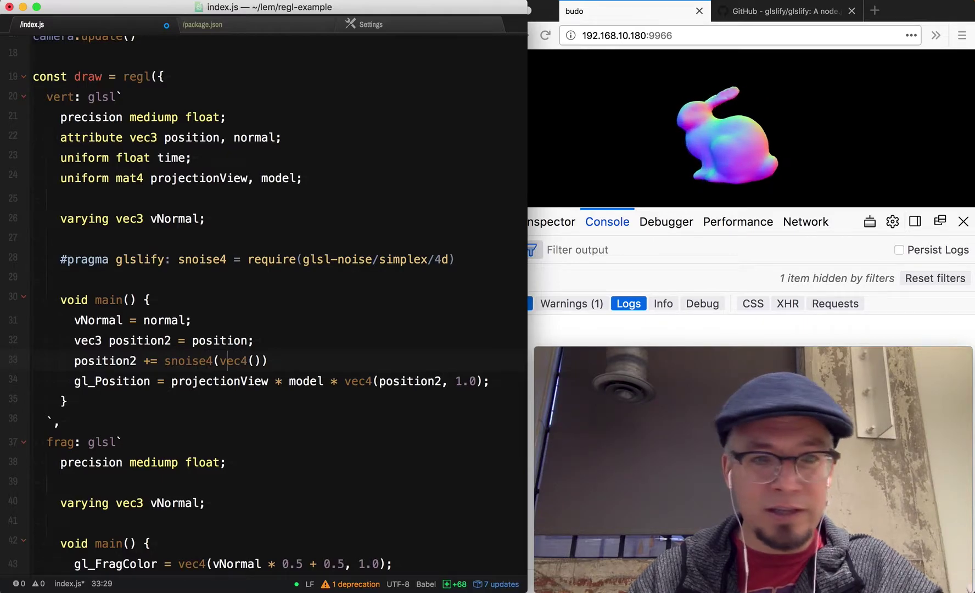
key("super+s")
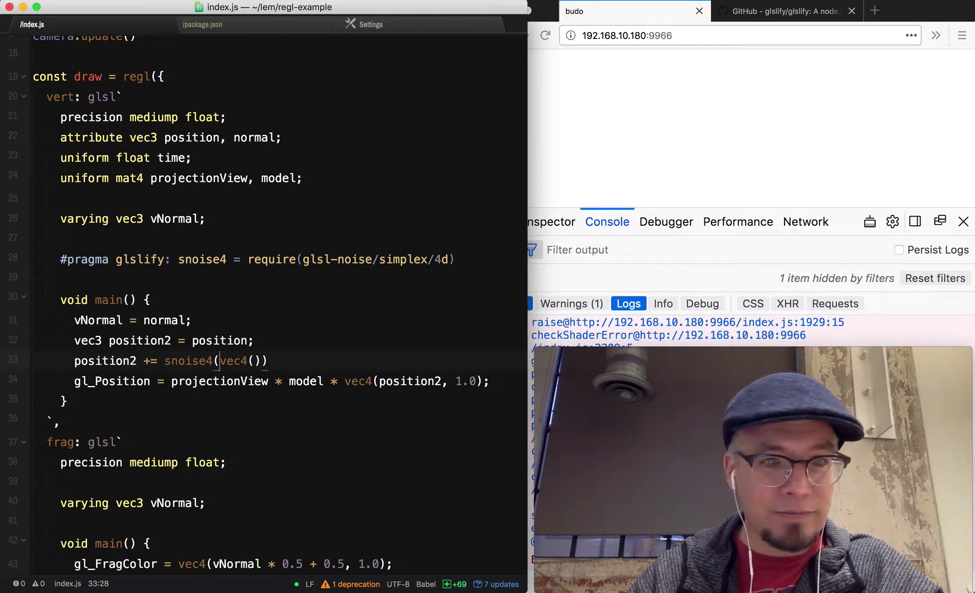
type(";")
key("Left")
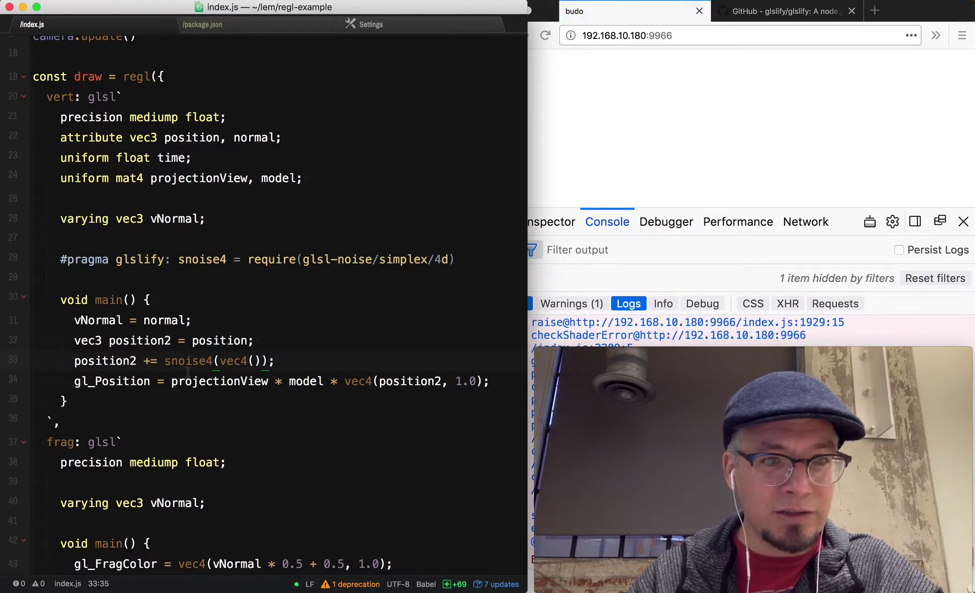
Step: Read the constructor-arguments shader error, change vec4() to vec4(0.0), save and reload the render
left_click(579, 249)
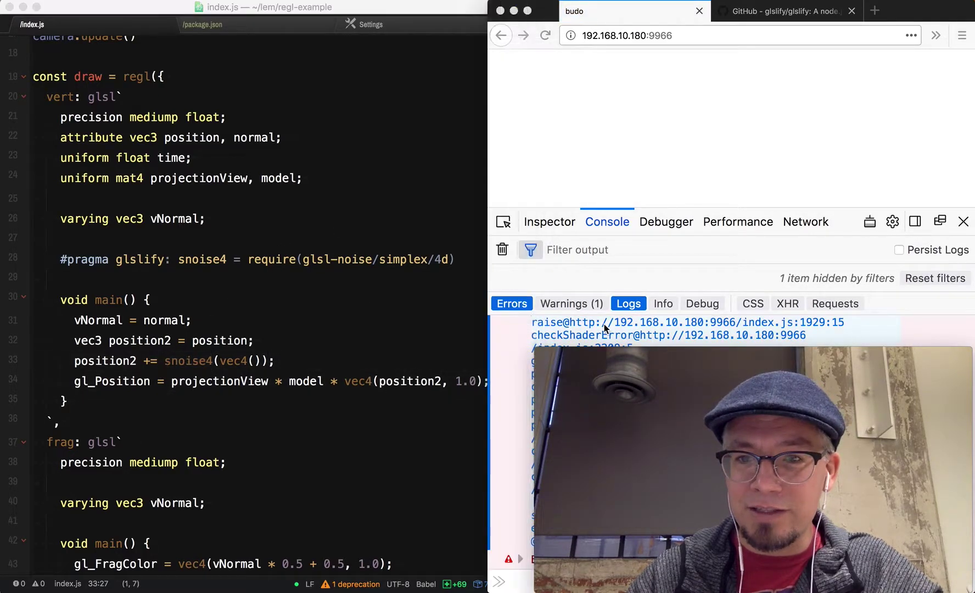
scroll(605, 324, "down", 10)
mouse_move(610, 355)
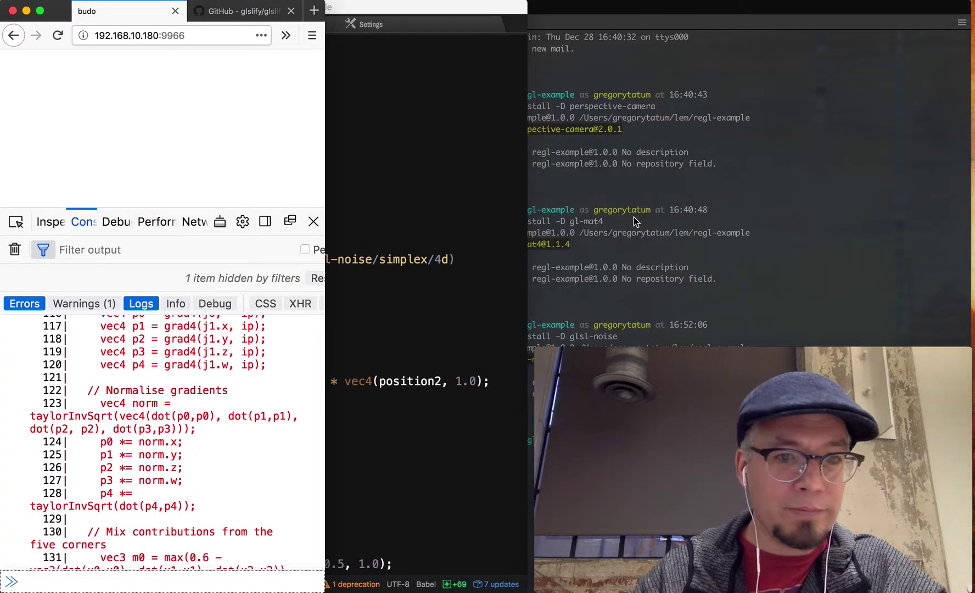
key("ctrl+alt+Left")
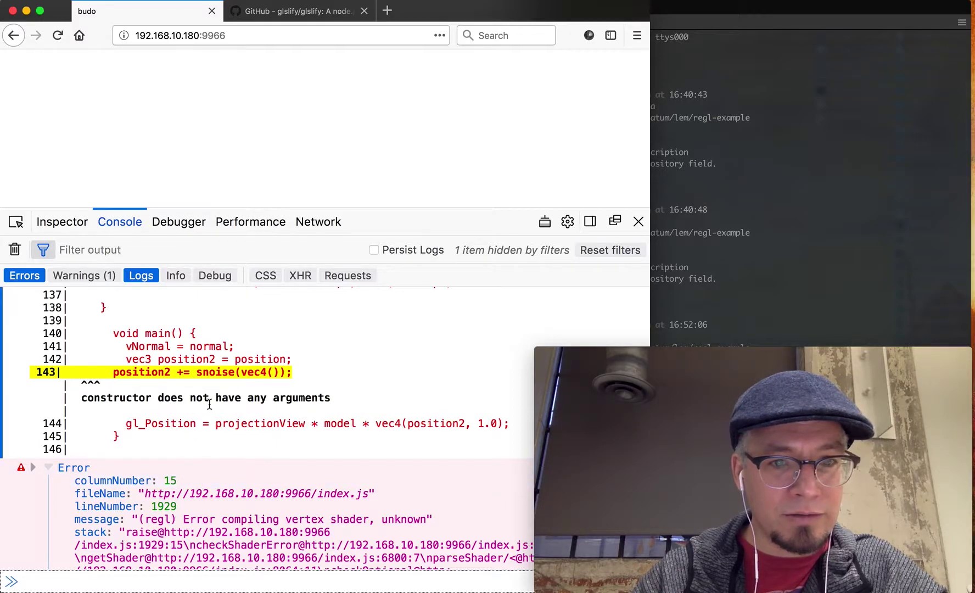
key("super+Tab")
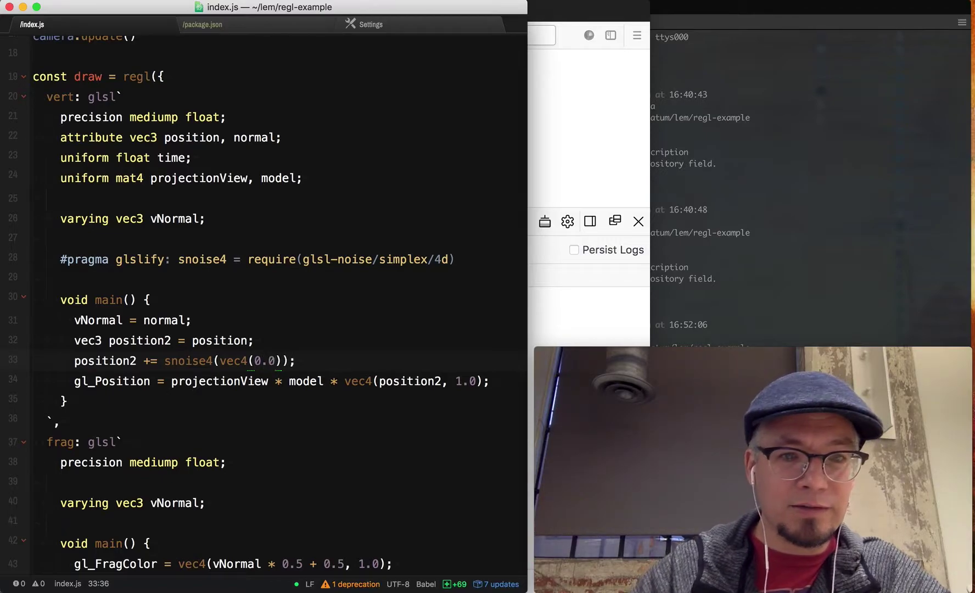
key("super+Tab")
key("ctrl+alt+Right")
key("super+r")
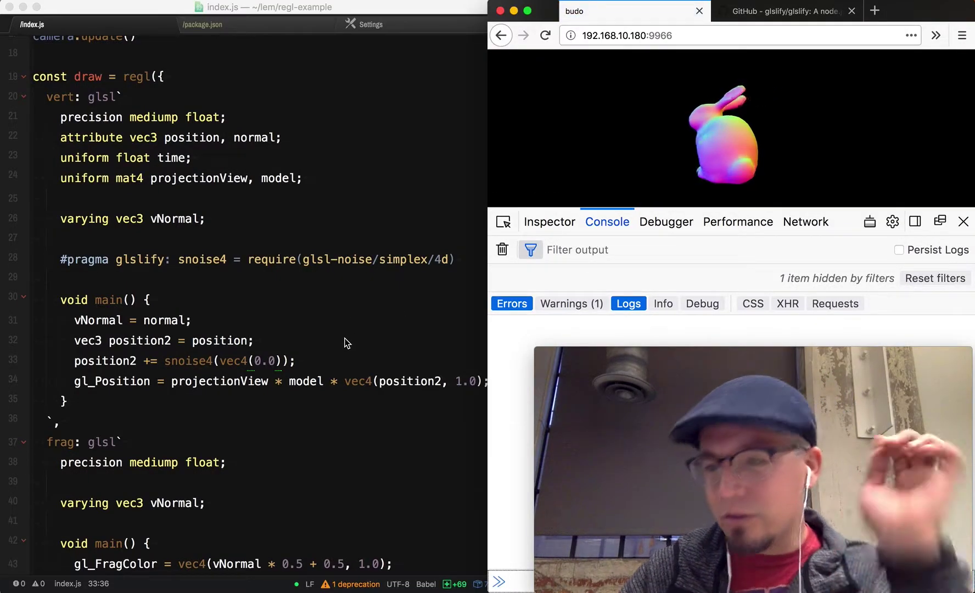
Step: Change the noise input to vec4(position2, 0.0) and save to see the spiky bunny
left_click(315, 354)
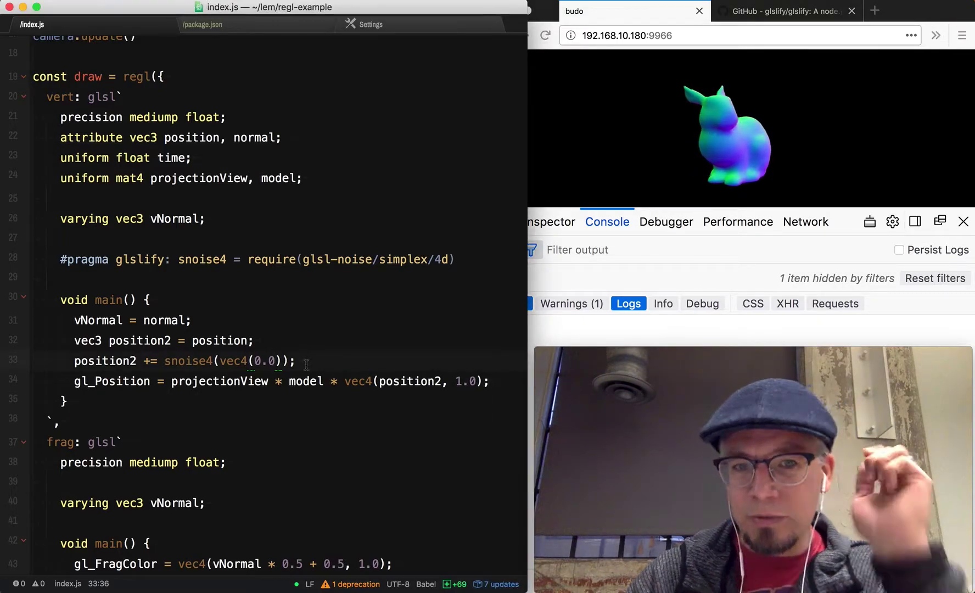
key("Left")
key("Left")
key("Left")
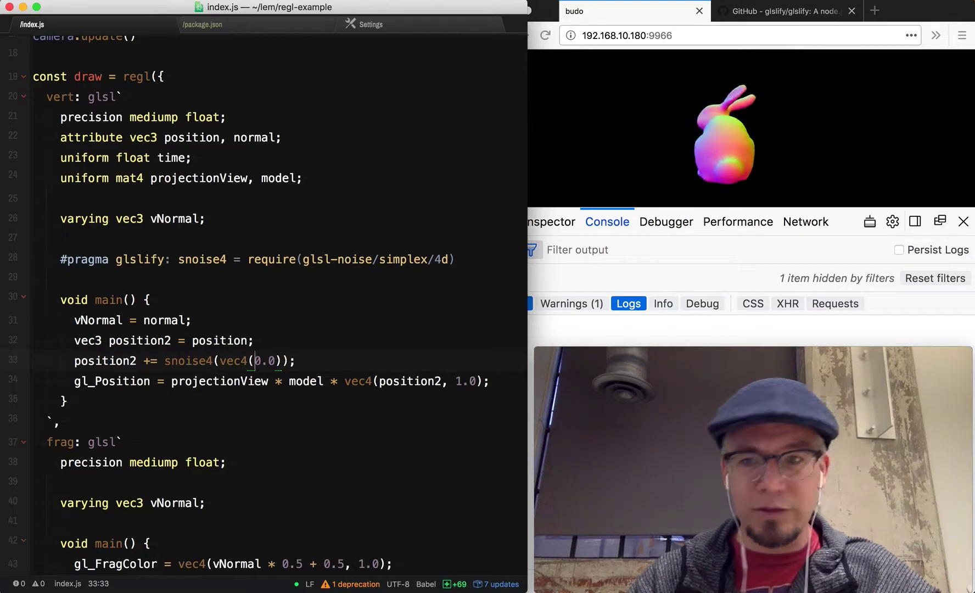
key("Delete")
key("Delete")
key("Delete")
type("positio")
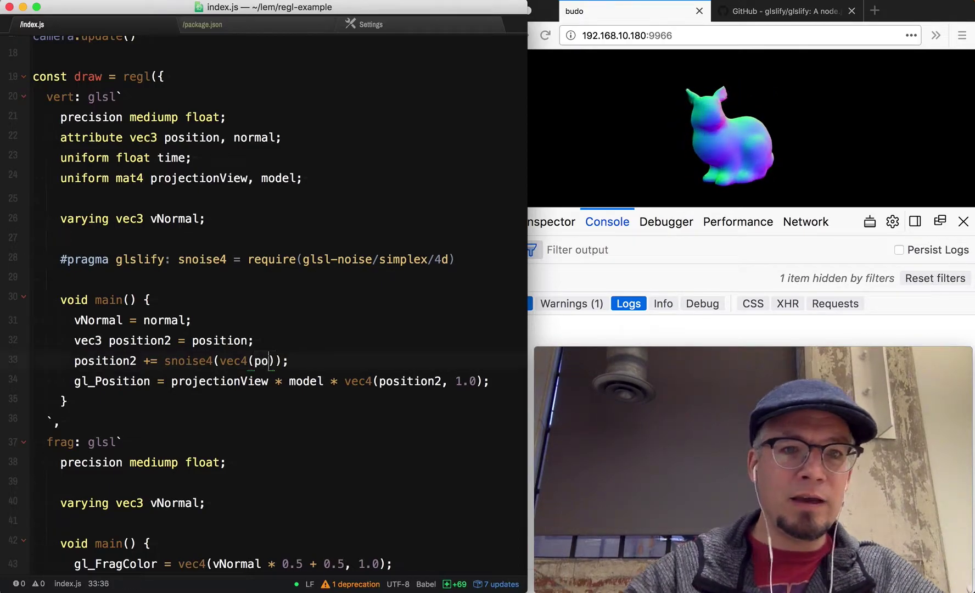
type("n, ")
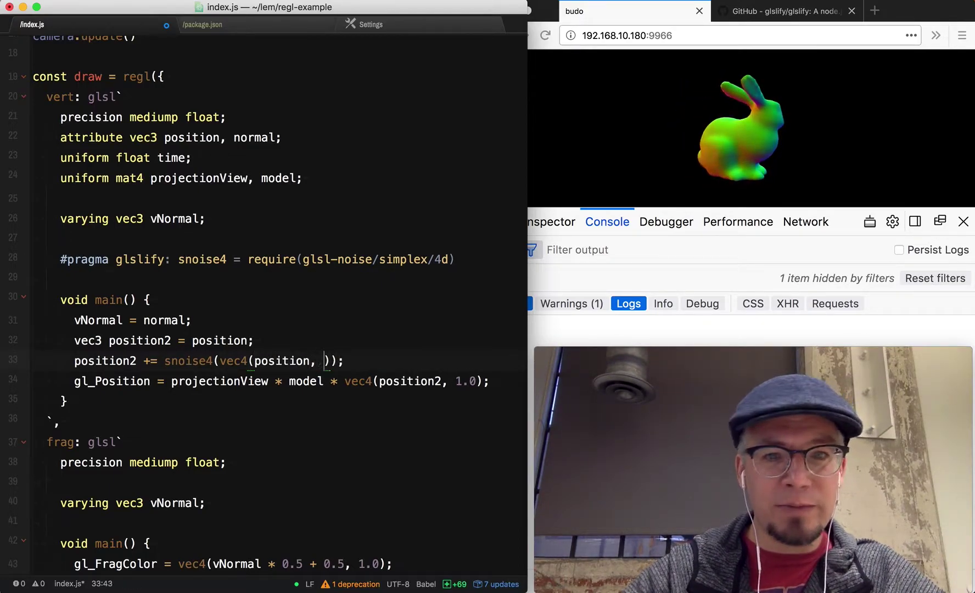
type("0.0")
key("Left")
key("Left")
key("Left")
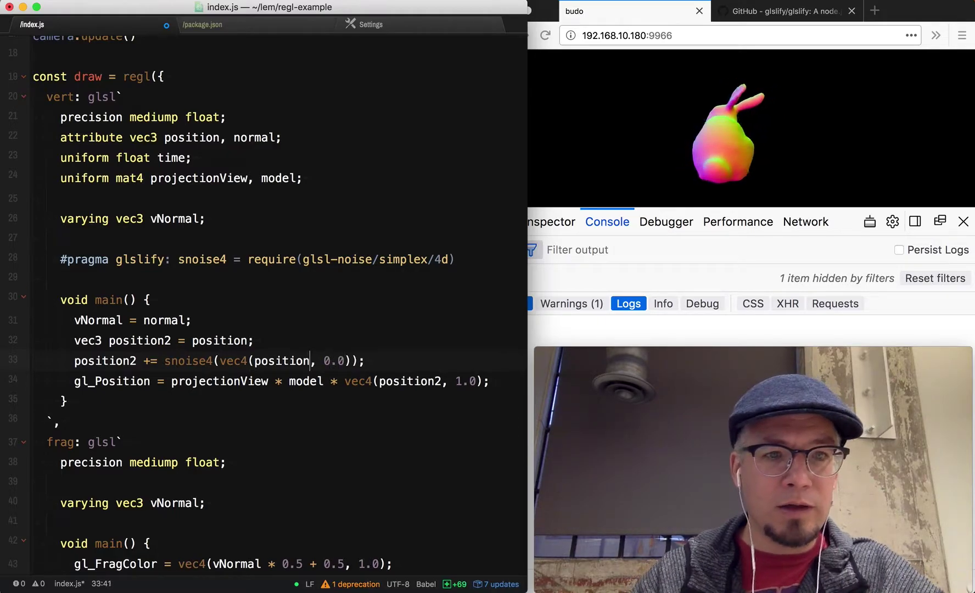
type("2")
key("Right")
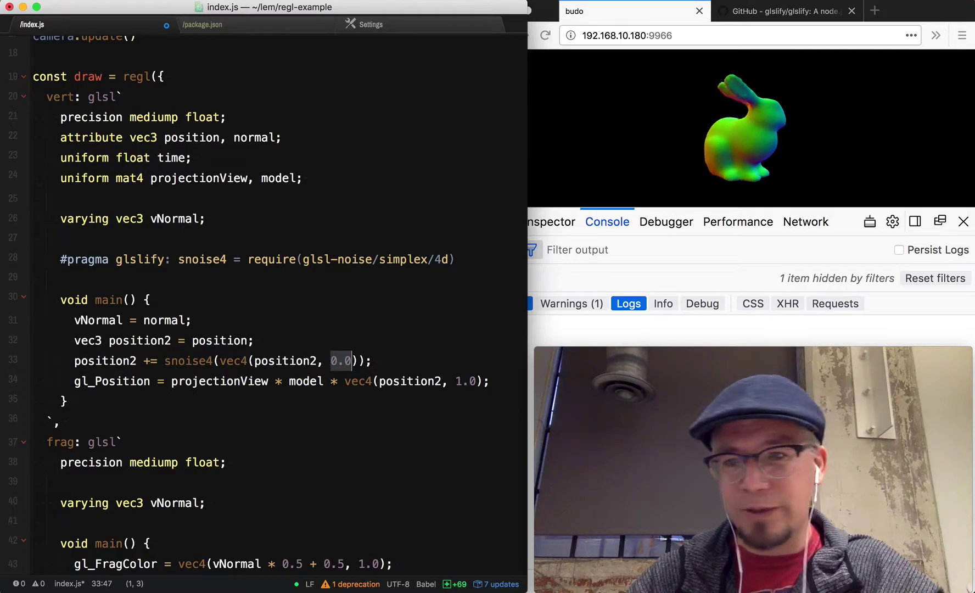
key("Left")
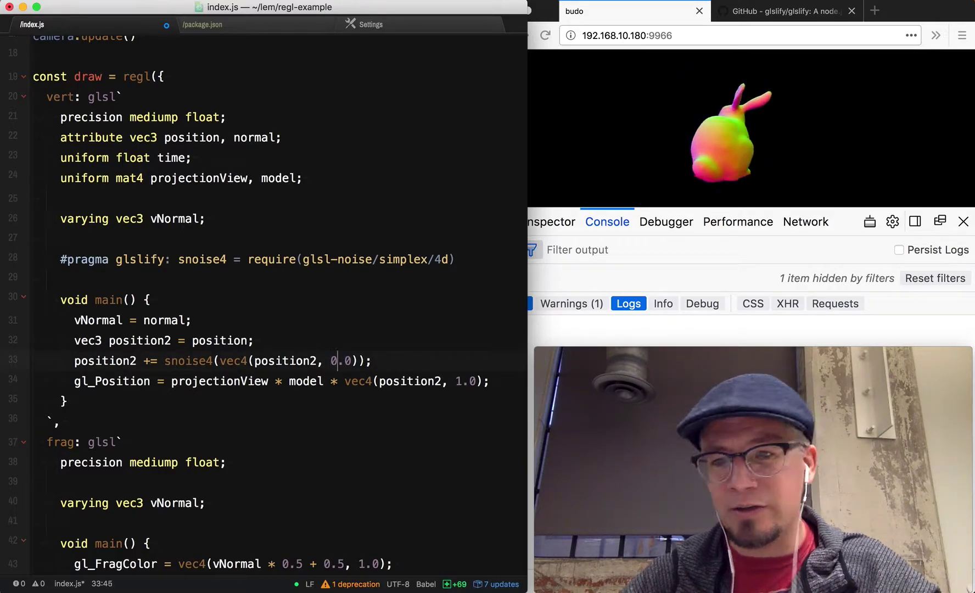
key("super+s")
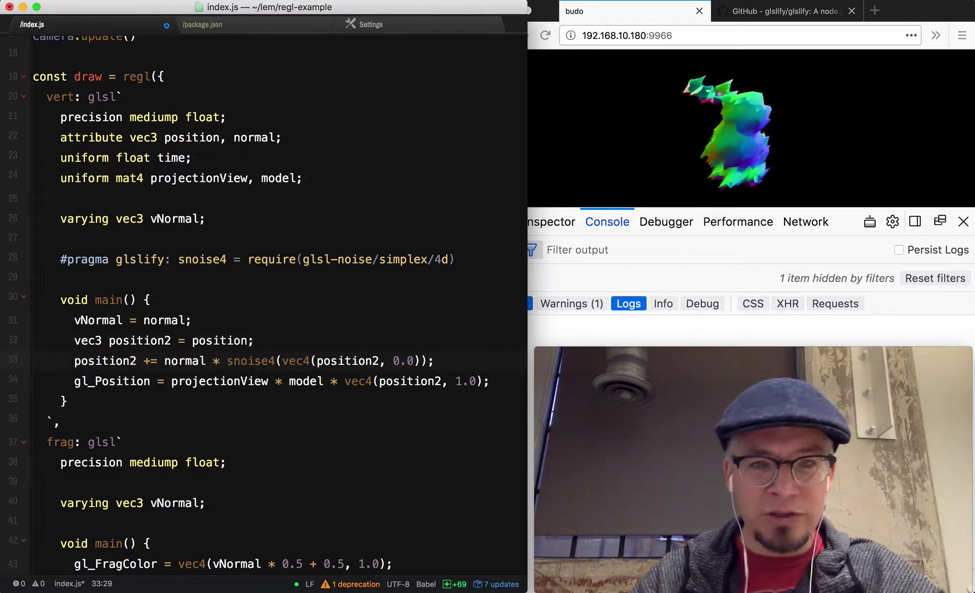
Step: Scale the noise by normal, split the call over lines, multiply position2 by 0.4 and save
key("super+s")
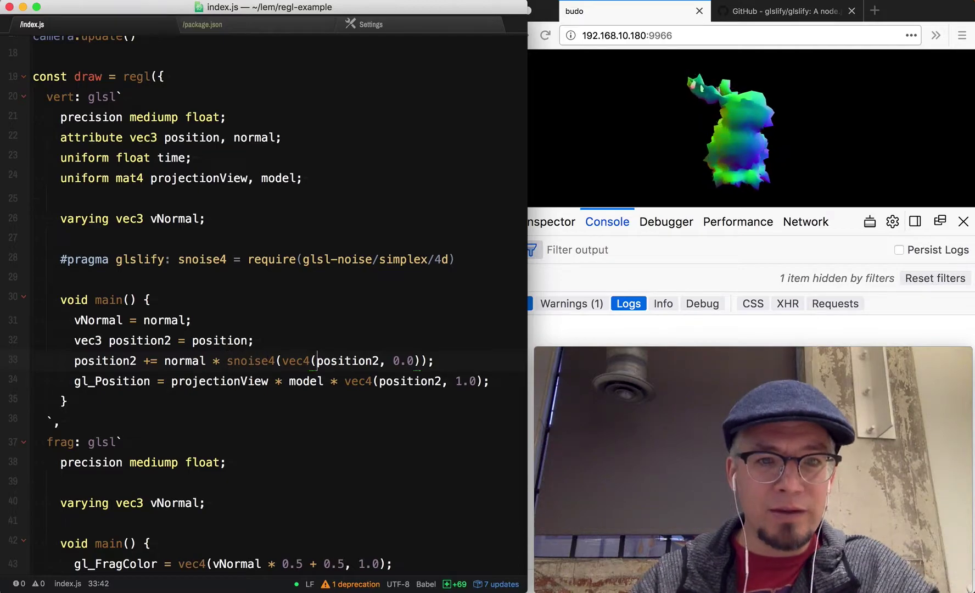
key("Return")
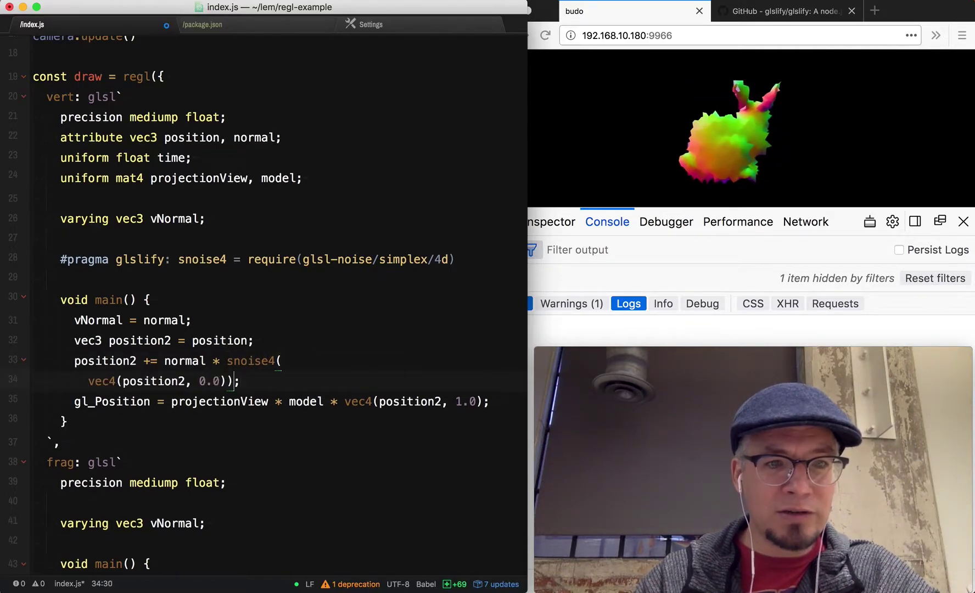
key("Return")
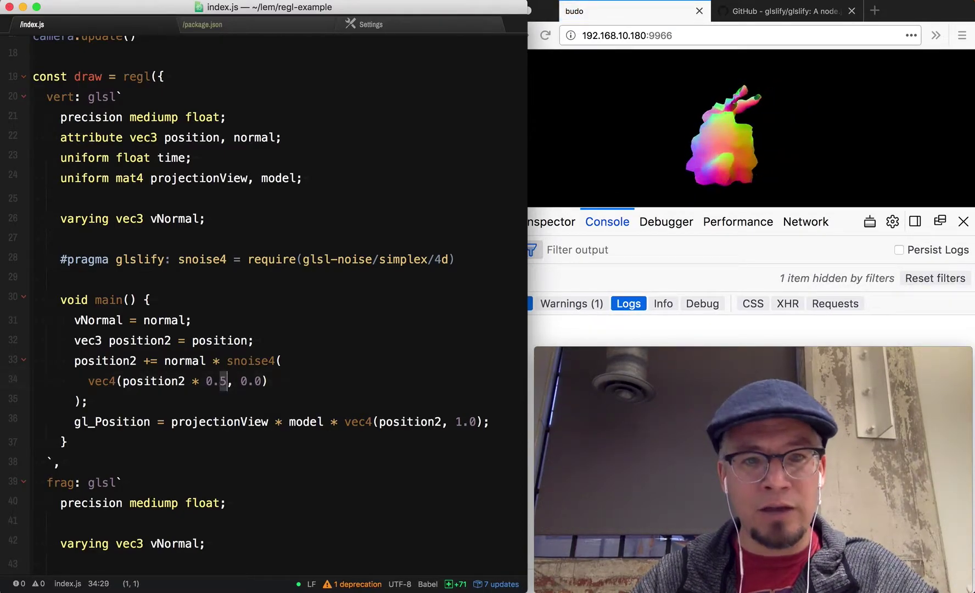
key("super+s")
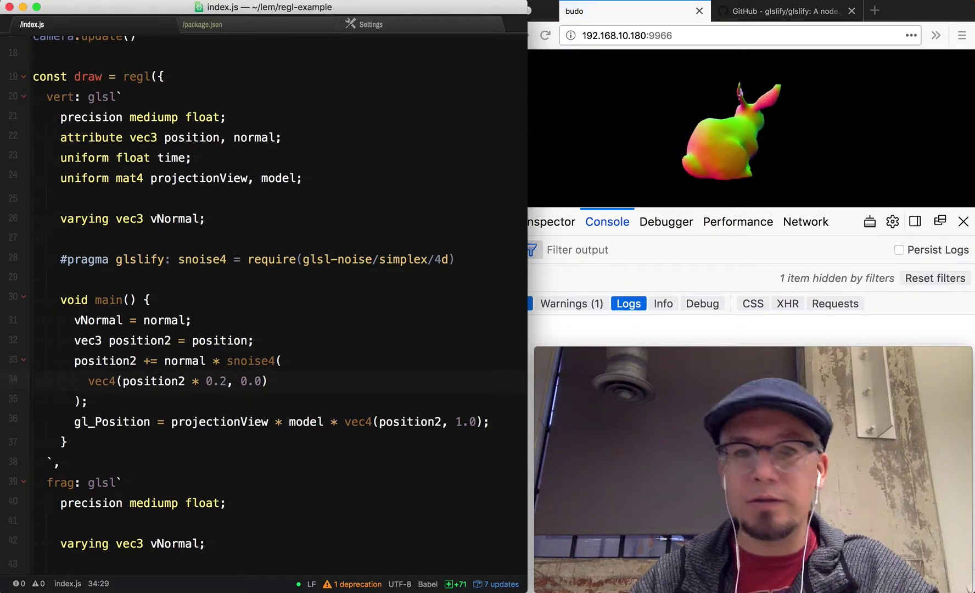
key("BackSpace")
type("4")
key("super+s")
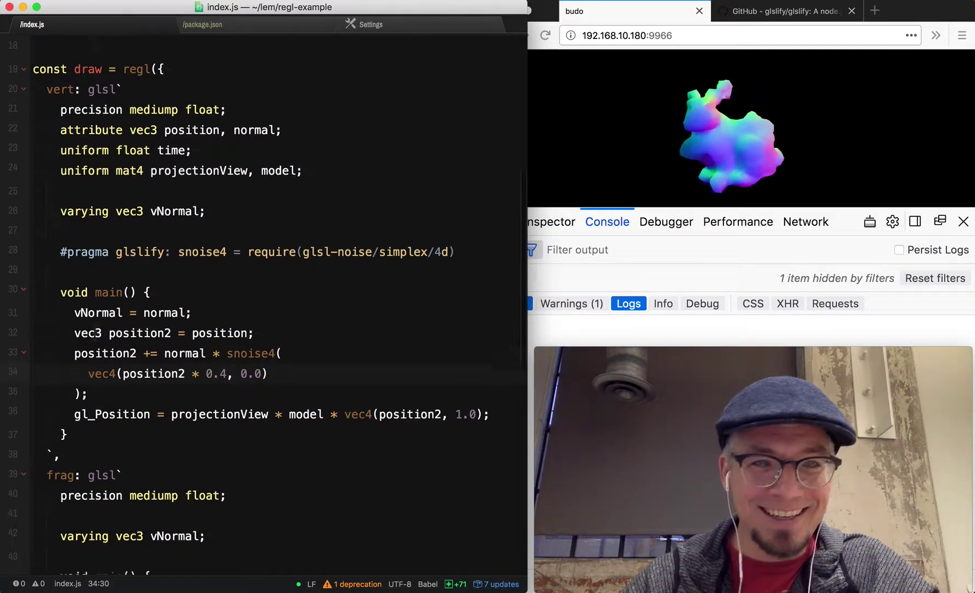
scroll(119, 381, "down", 5)
scroll(118, 381, "down", 8)
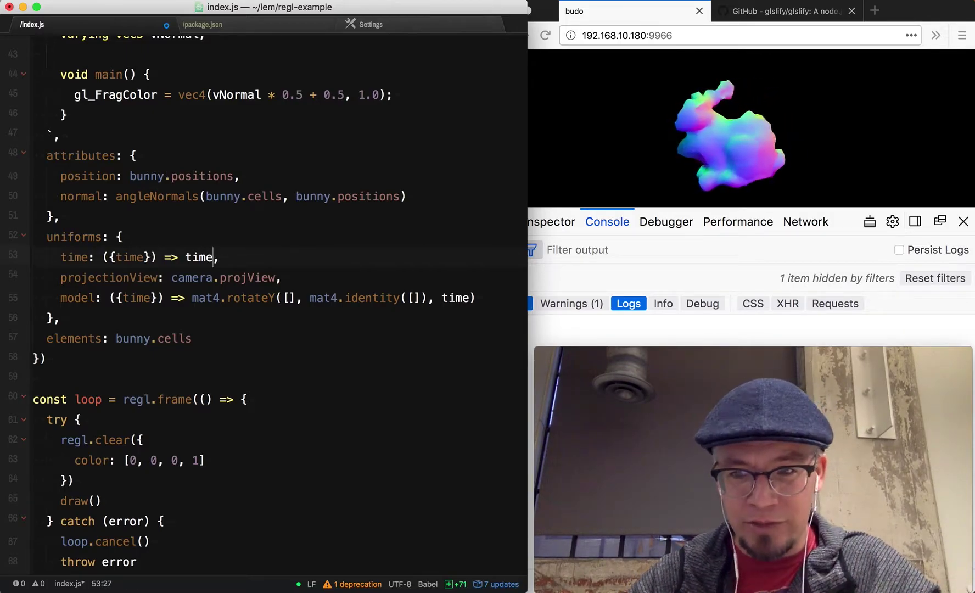
Step: Replace the noise's fourth component 0.0 with the time uniform and save so the lumps animate
key("ctrl+s")
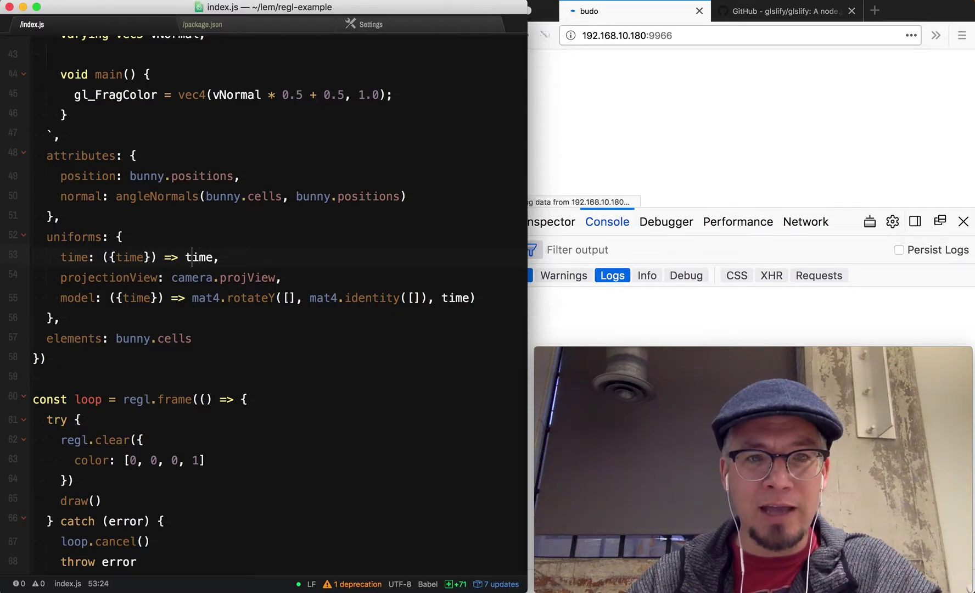
scroll(171, 209, "up", 5)
scroll(171, 210, "up", 4)
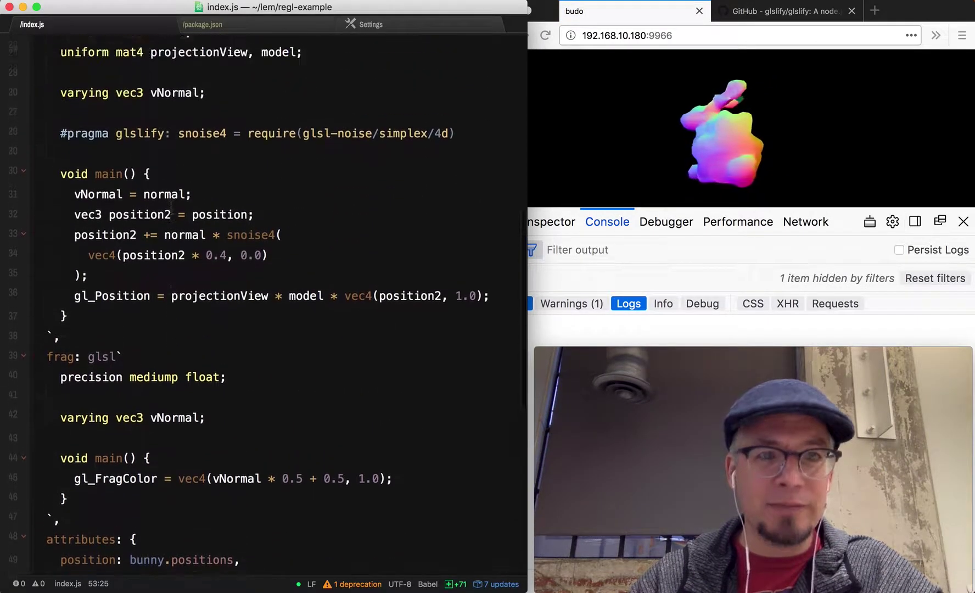
scroll(170, 209, "up", 3)
double_click(172, 162)
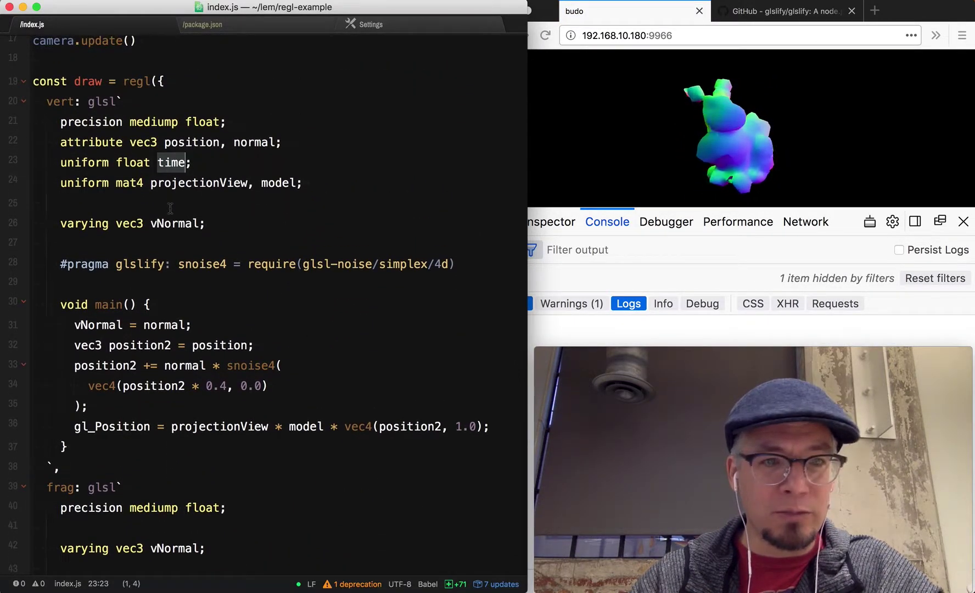
left_click_drag(241, 386, 268, 385)
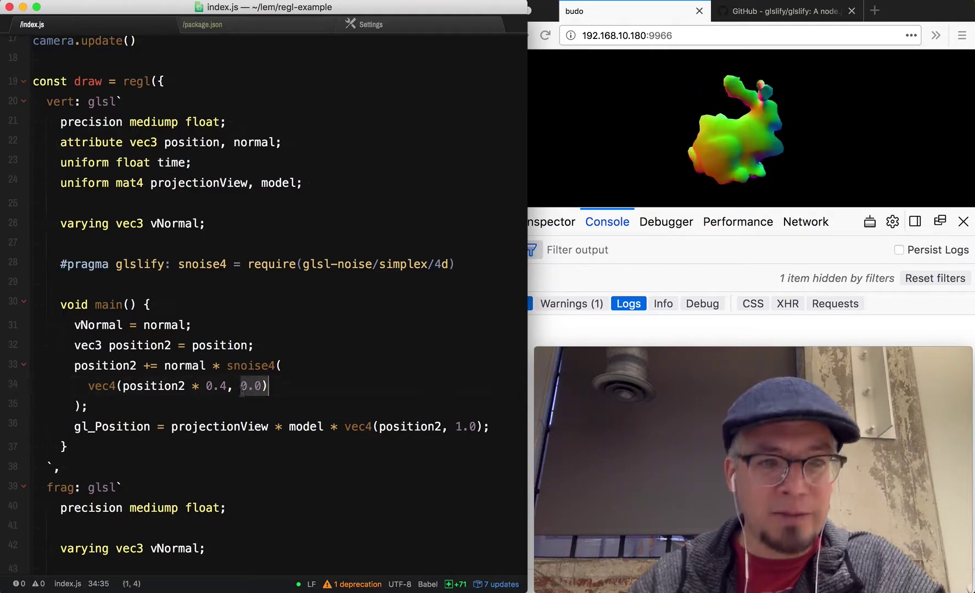
type("time")
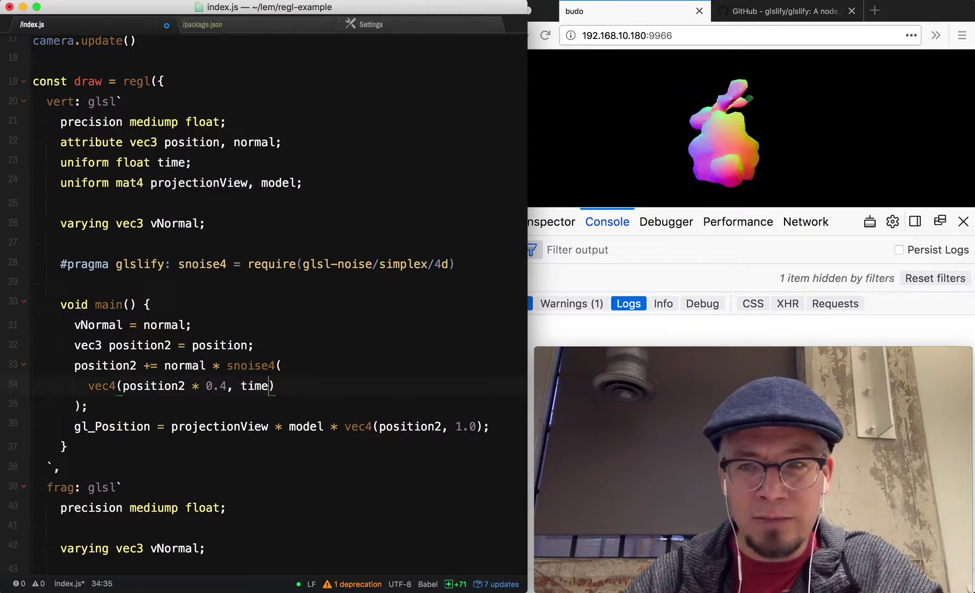
key("super+s")
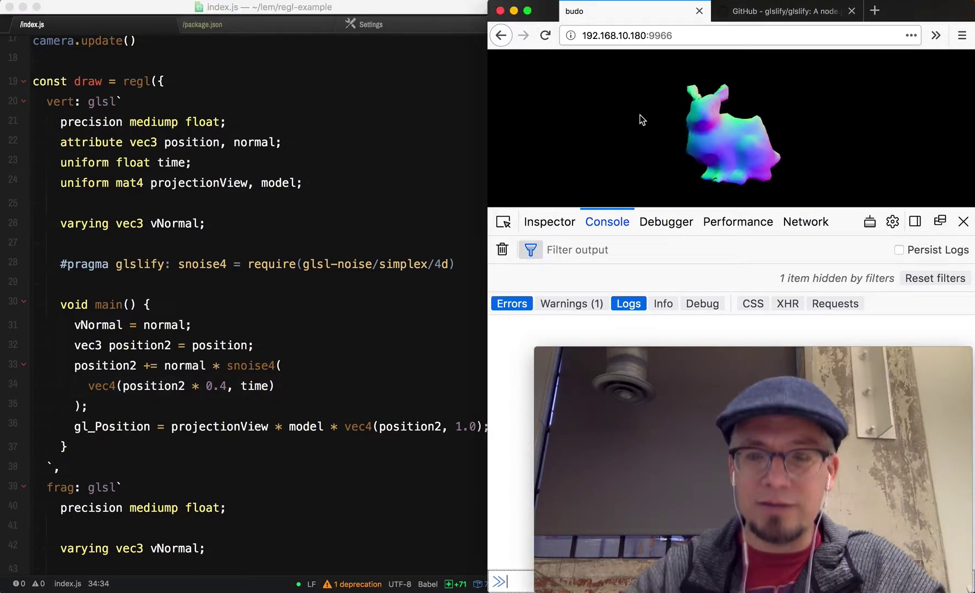
Step: Close devtools, make Firefox fullscreen and orbit the animated lumpy bunny
key("F12")
key("ctrl+alt+Return")
left_click_drag(640, 114, 529, 333)
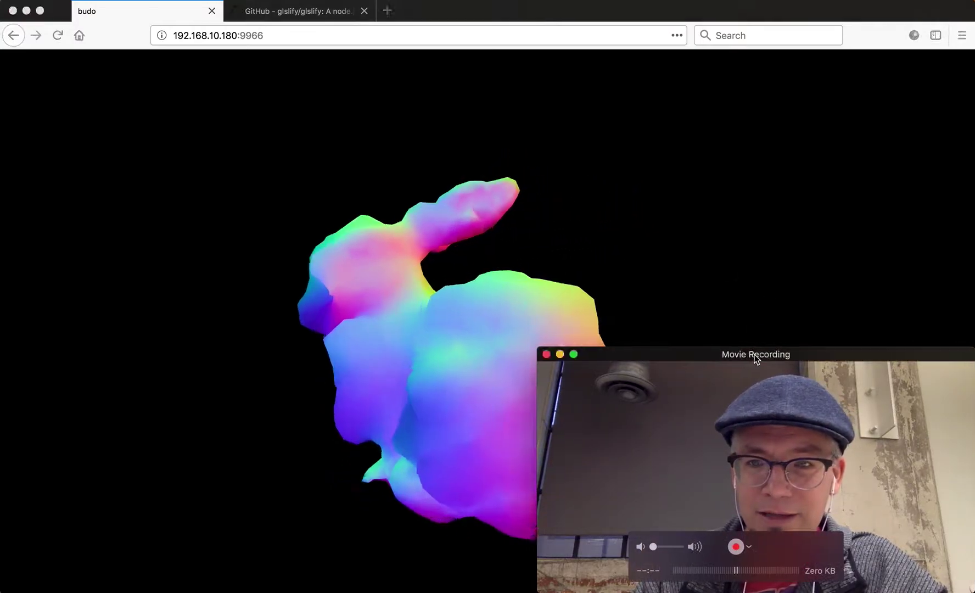
left_click_drag(731, 356, 947, 333)
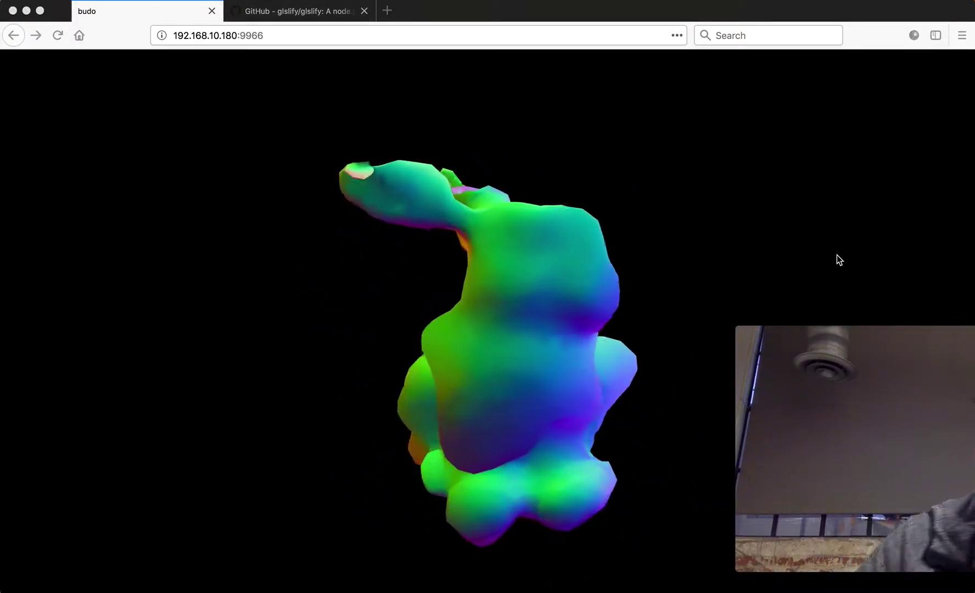